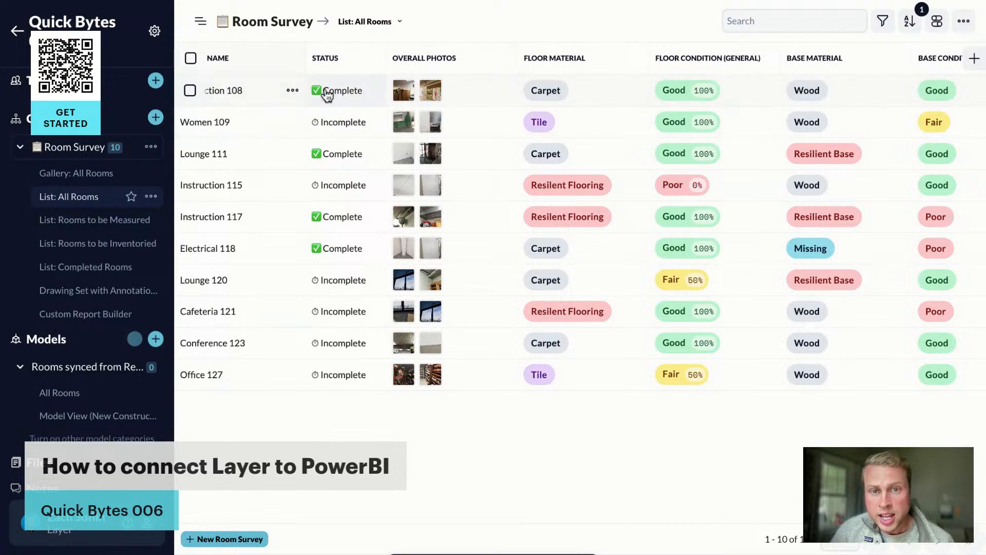
- Review the floor, base, wall and ceiling material and condition columns in the All Rooms list
{"action": "scroll", "coordinate": [632, 89], "scroll_direction": "right", "scroll_amount": 3}
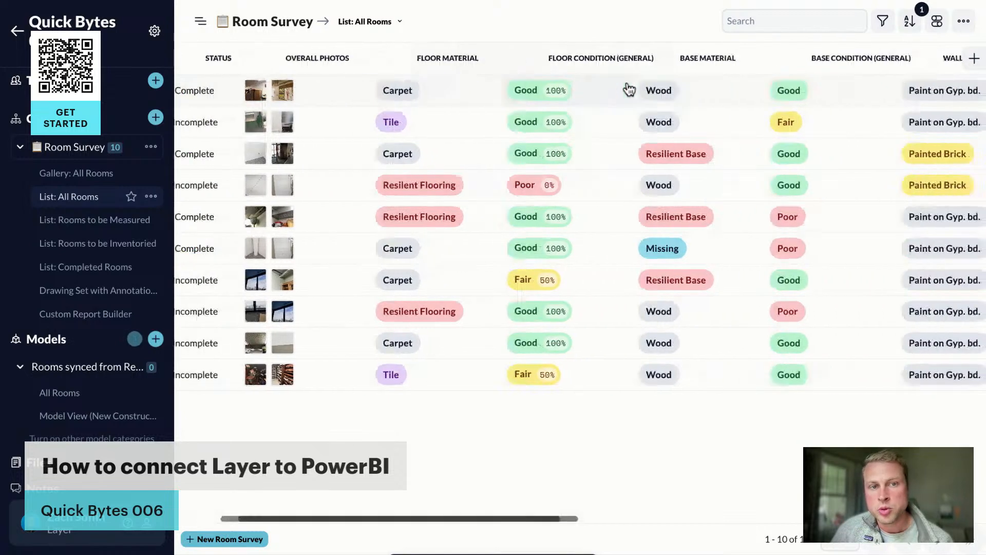
{"action": "scroll", "coordinate": [630, 90], "scroll_direction": "right", "scroll_amount": 2}
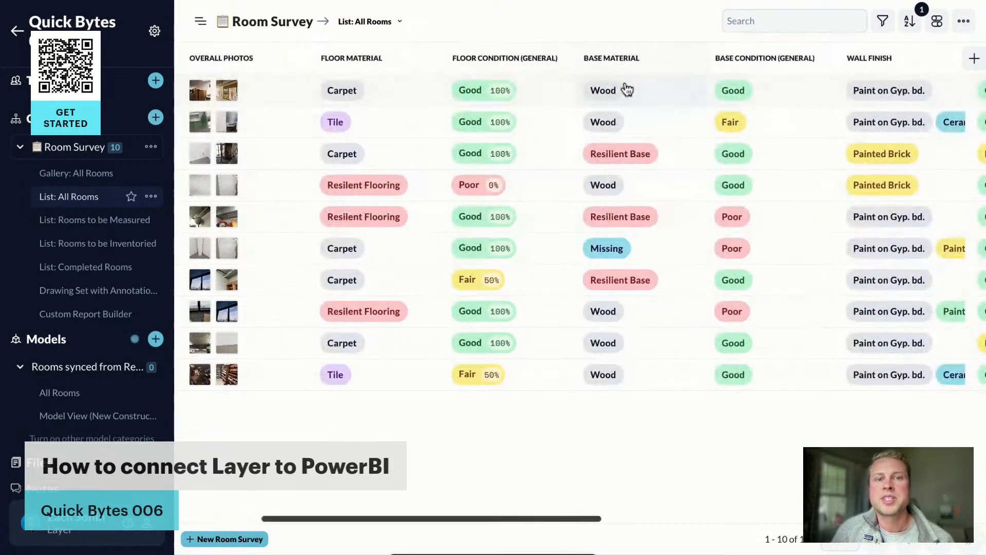
{"action": "scroll", "coordinate": [627, 88], "scroll_direction": "right", "scroll_amount": 4}
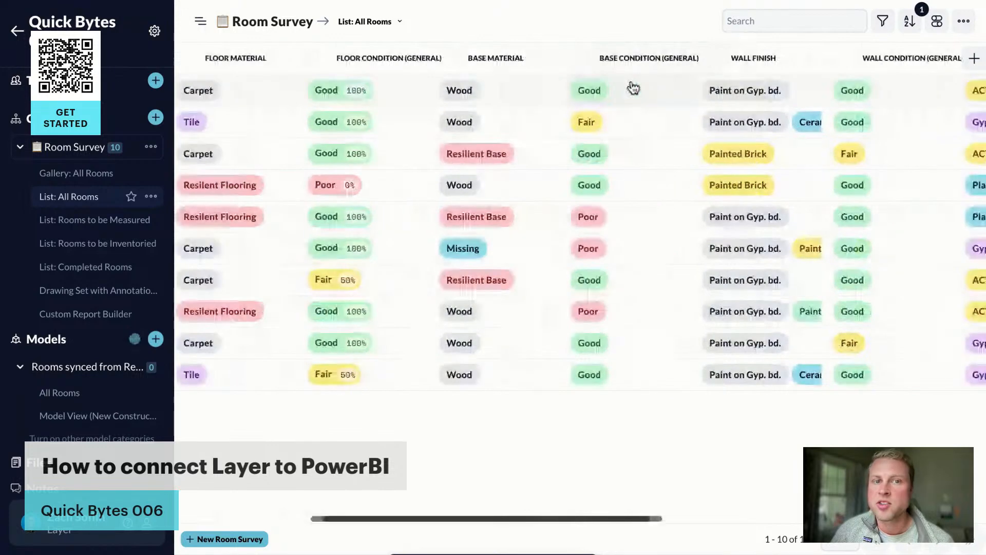
{"action": "scroll", "coordinate": [632, 88], "scroll_direction": "right", "scroll_amount": 3}
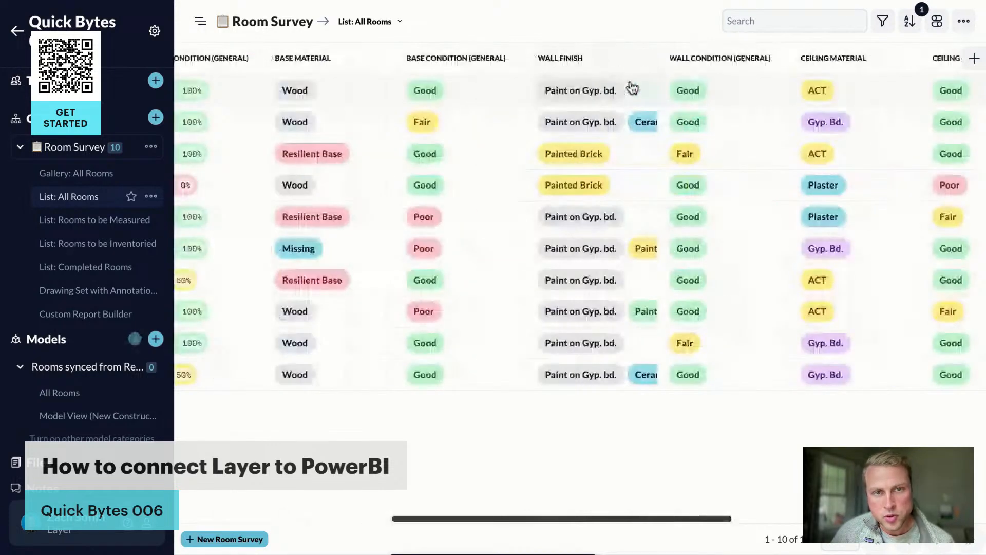
{"action": "scroll", "coordinate": [632, 88], "scroll_direction": "right", "scroll_amount": 8}
- Open the Instruction 108 record, review its survey fields and notes, and return to the start of the All Rooms list
{"action": "left_click", "coordinate": [440, 94]}
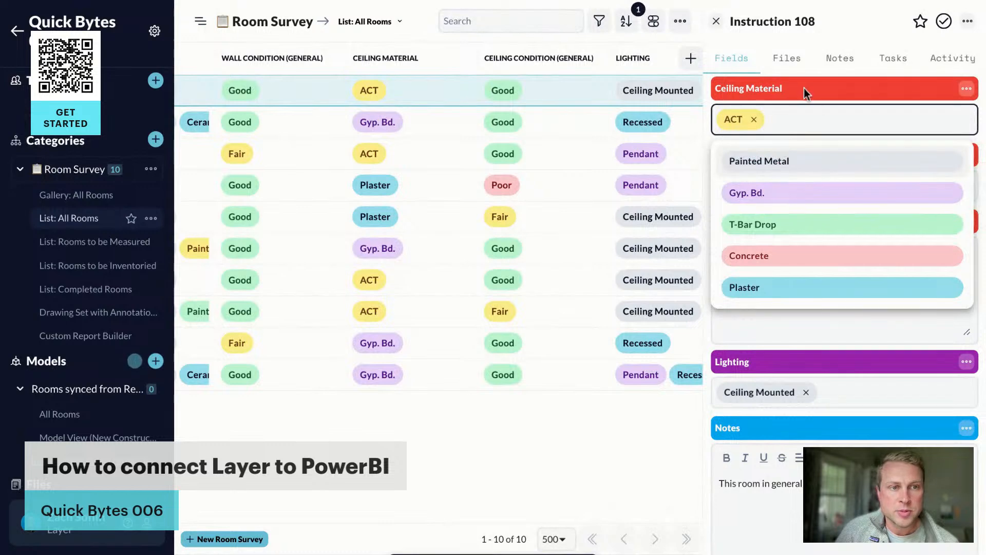
{"action": "left_click", "coordinate": [803, 88]}
{"action": "scroll", "coordinate": [787, 431], "scroll_direction": "down", "scroll_amount": 3}
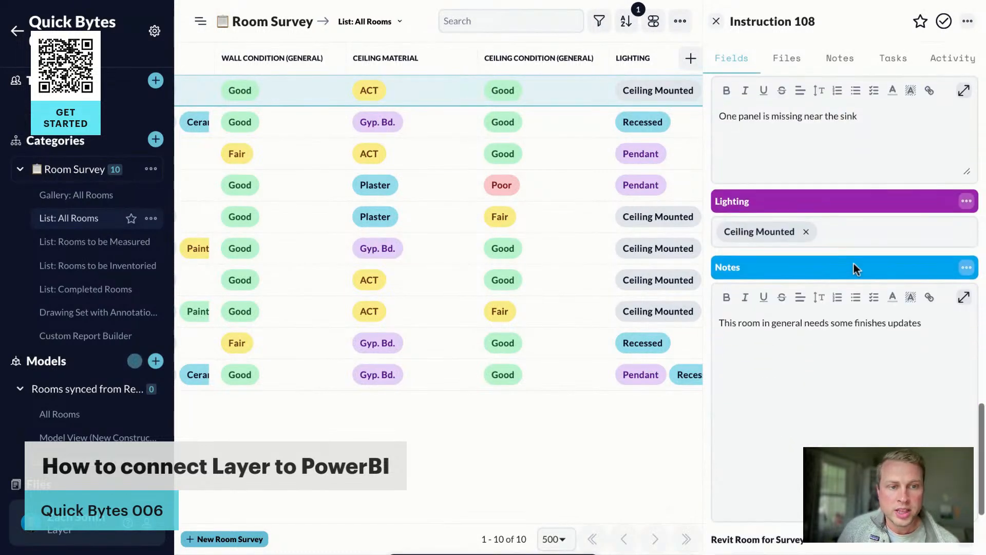
{"action": "scroll", "coordinate": [854, 264], "scroll_direction": "up", "scroll_amount": 4}
{"action": "scroll", "coordinate": [856, 263], "scroll_direction": "up", "scroll_amount": 4}
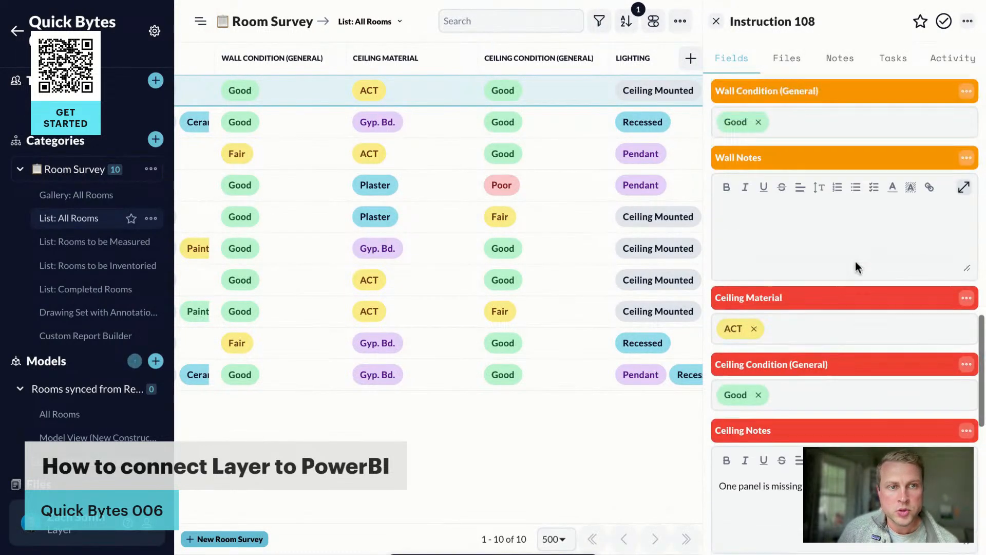
{"action": "scroll", "coordinate": [856, 264], "scroll_direction": "up", "scroll_amount": 10}
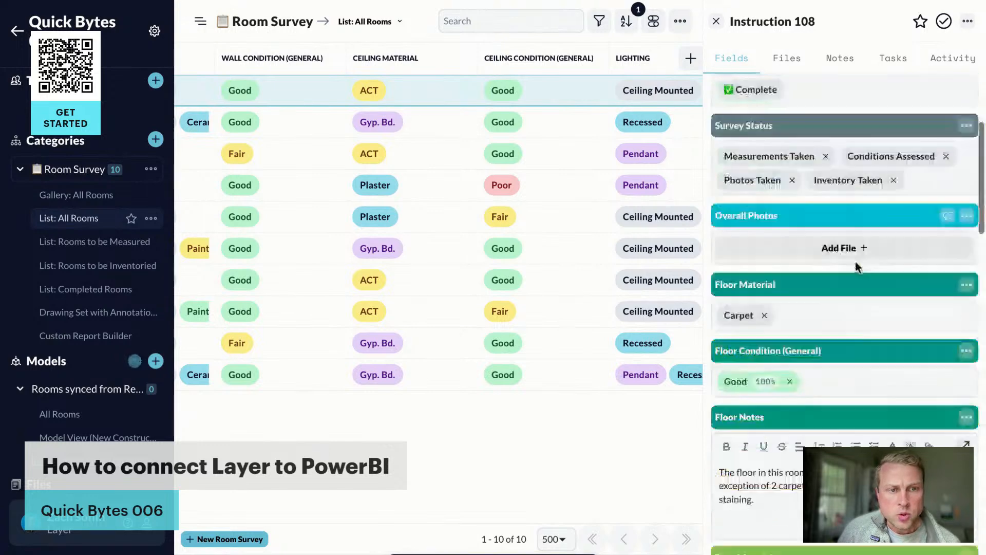
{"action": "scroll", "coordinate": [841, 285], "scroll_direction": "down", "scroll_amount": 2}
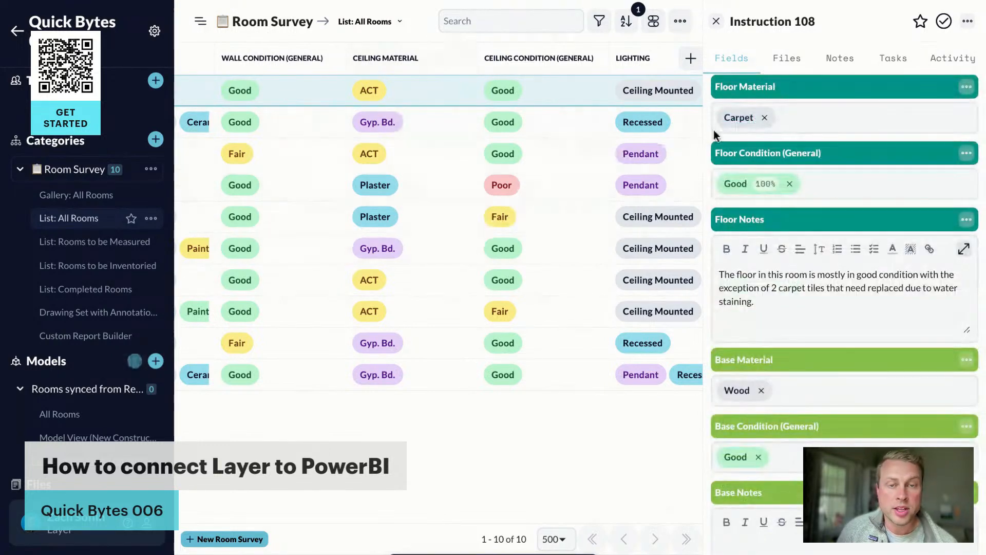
{"action": "left_click", "coordinate": [716, 21]}
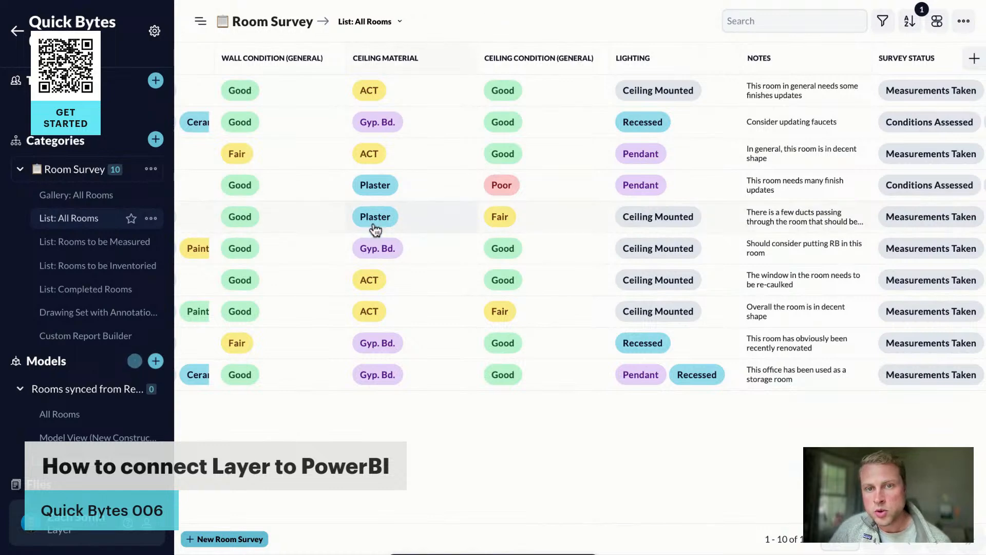
{"action": "scroll", "coordinate": [376, 230], "scroll_direction": "left", "scroll_amount": 3}
{"action": "scroll", "coordinate": [376, 229], "scroll_direction": "left", "scroll_amount": 10}
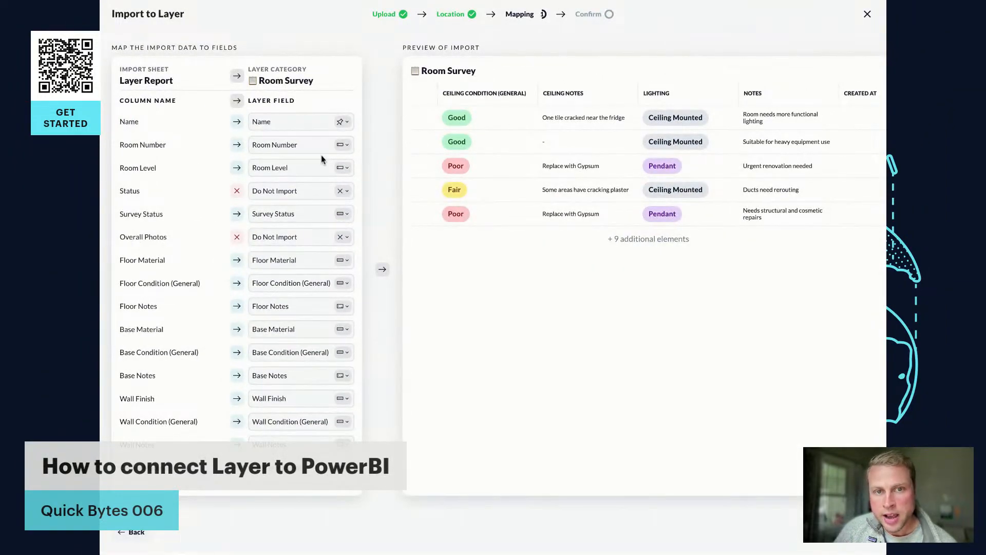
- Check the Room Survey import preview, accept the field mapping and confirm the Layer Report import
{"action": "scroll", "coordinate": [579, 170], "scroll_direction": "left", "scroll_amount": 1}
{"action": "scroll", "coordinate": [580, 170], "scroll_direction": "left", "scroll_amount": 15}
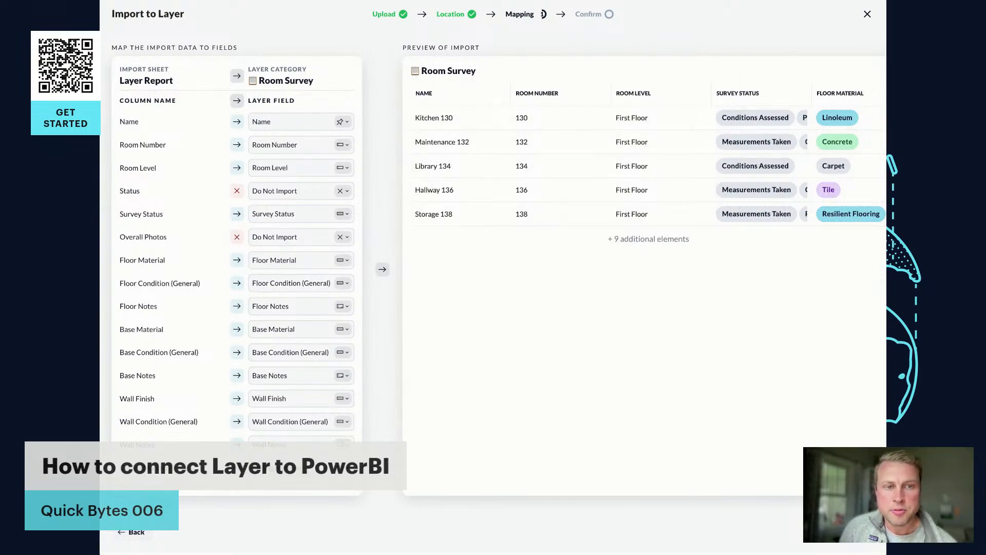
{"action": "left_click", "coordinate": [854, 532]}
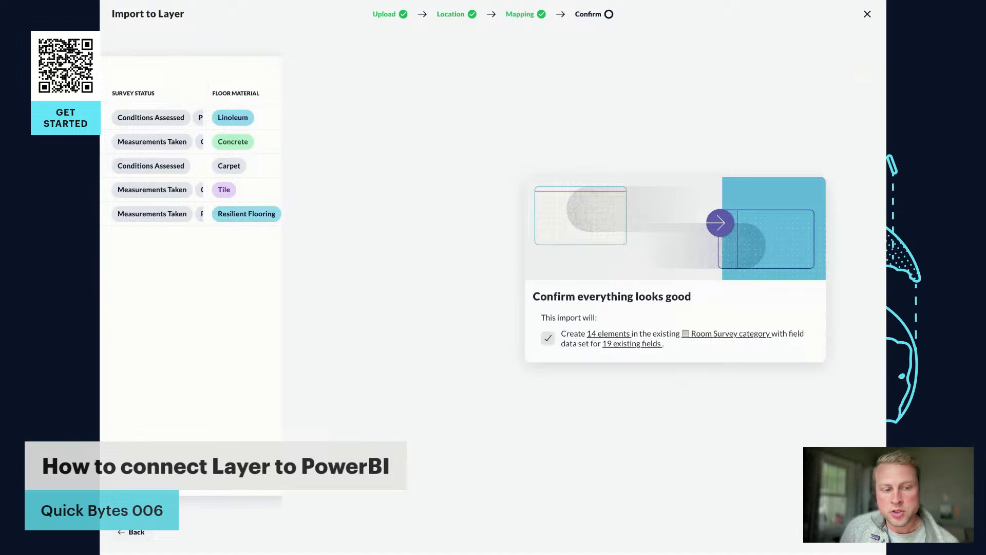
{"action": "left_click", "coordinate": [854, 531]}
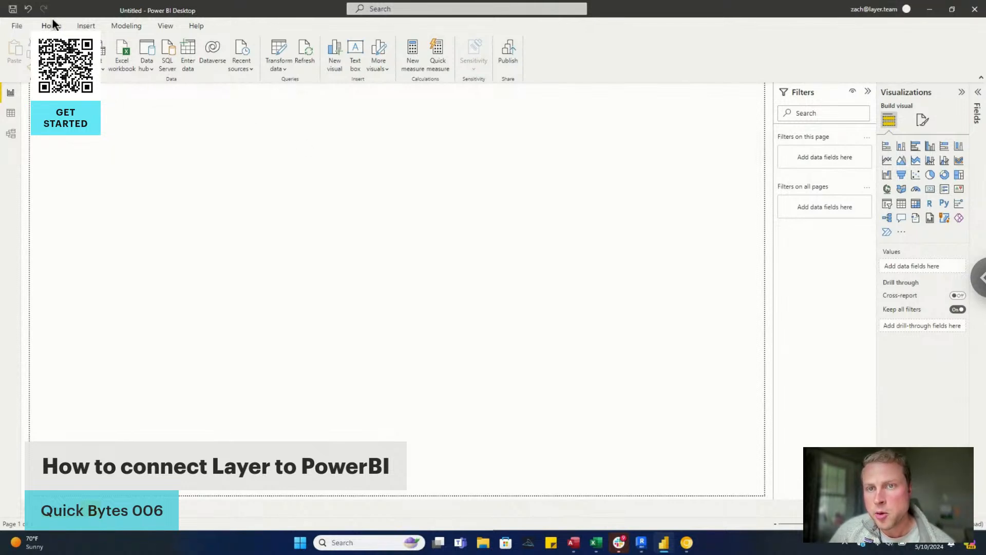
- Start a new Web data source in Power BI Desktop and set it to Advanced mode
{"action": "left_click", "coordinate": [100, 73]}
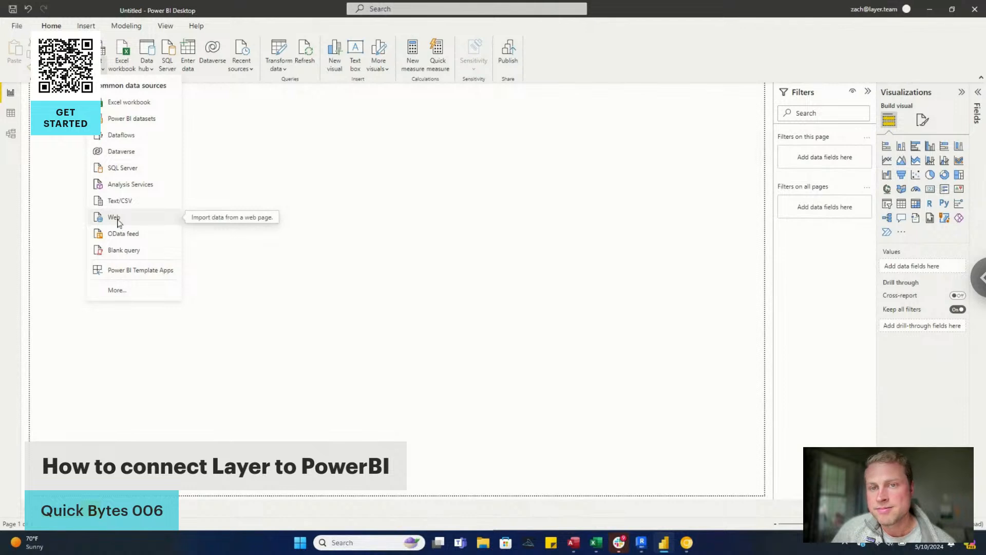
{"action": "left_click", "coordinate": [117, 221]}
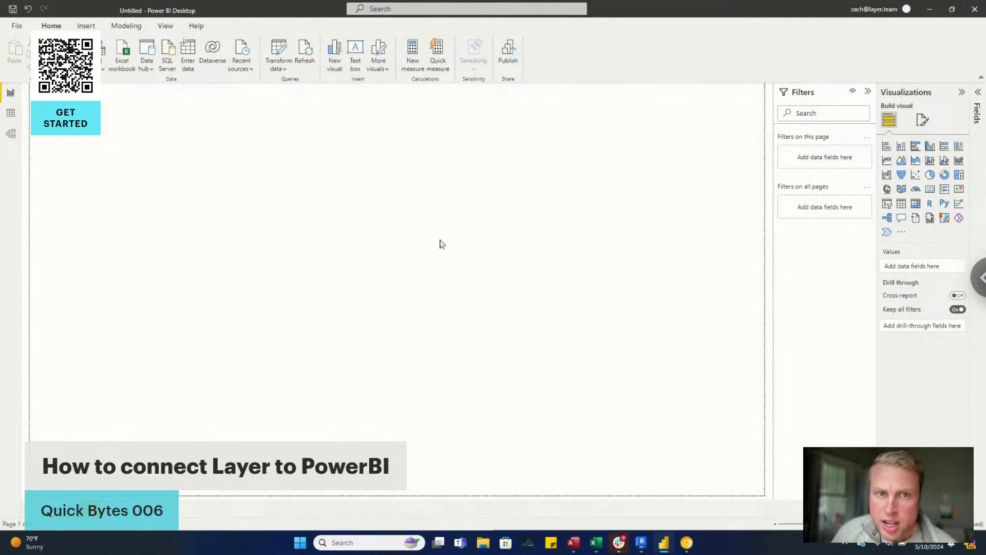
{"action": "left_click", "coordinate": [365, 245]}
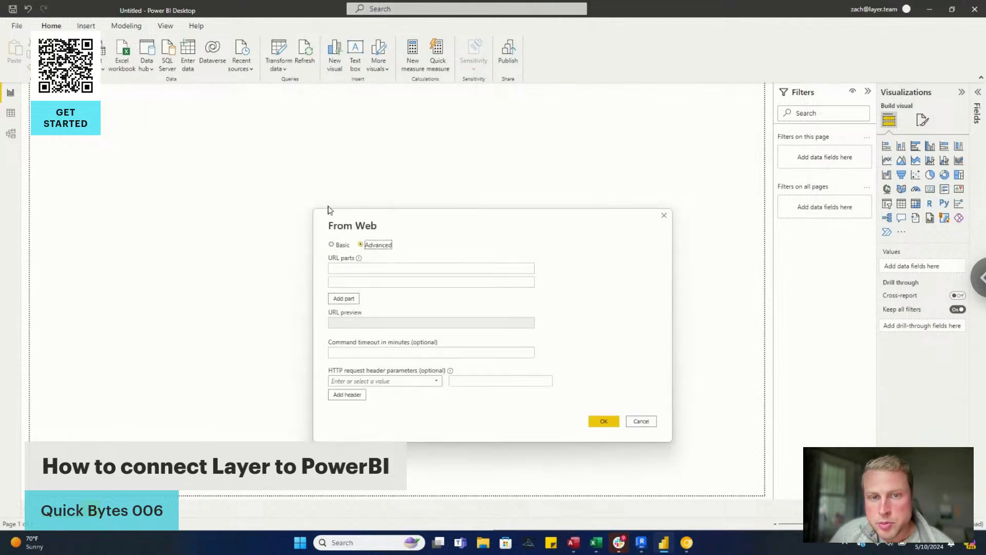
{"action": "left_click_drag", "start_coordinate": [317, 212], "coordinate": [285, 154]}
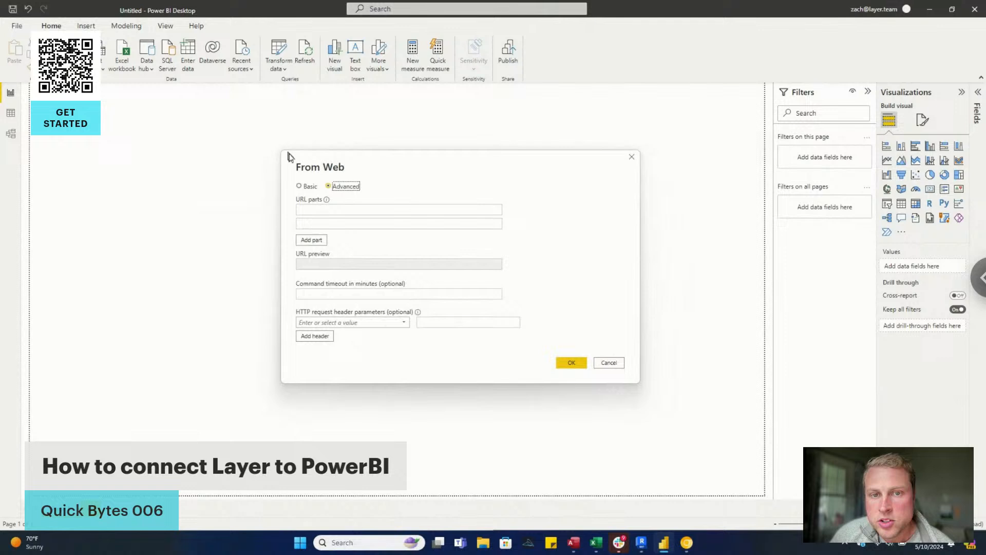
{"action": "left_click", "coordinate": [305, 210]}
{"action": "left_click", "coordinate": [339, 225]}
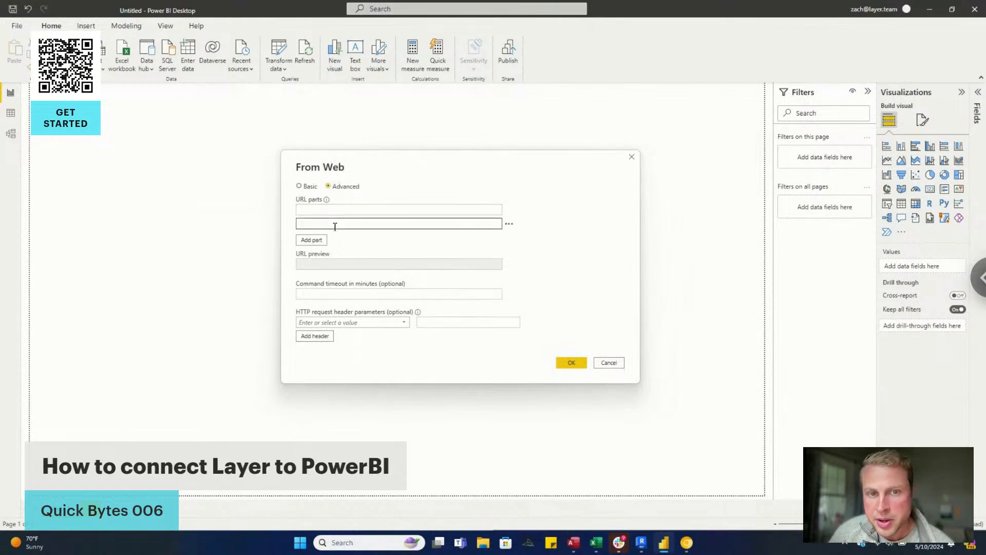
{"action": "left_click", "coordinate": [325, 211]}
{"action": "left_click", "coordinate": [320, 222]}
{"action": "left_click", "coordinate": [315, 210]}
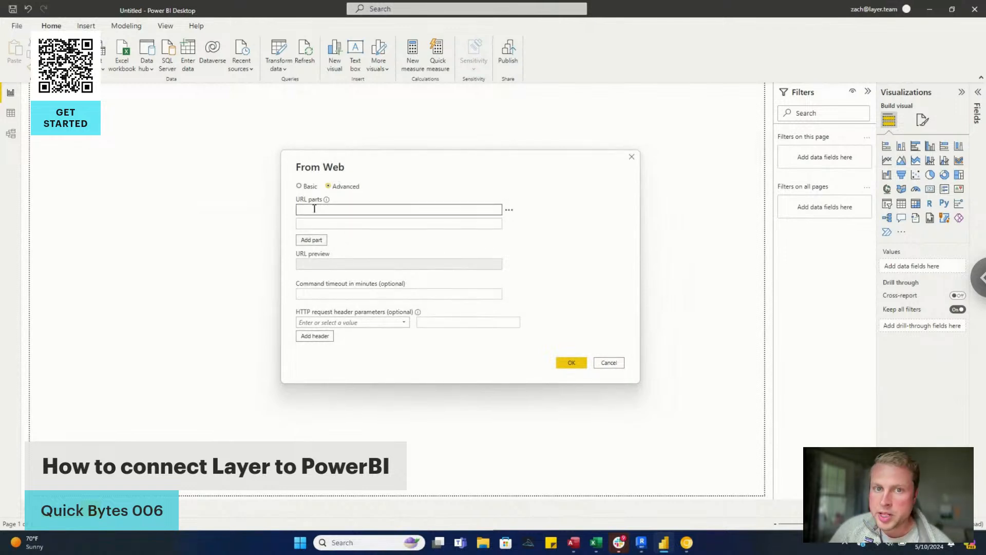
{"action": "left_click", "coordinate": [320, 221]}
{"action": "left_click", "coordinate": [318, 211]}
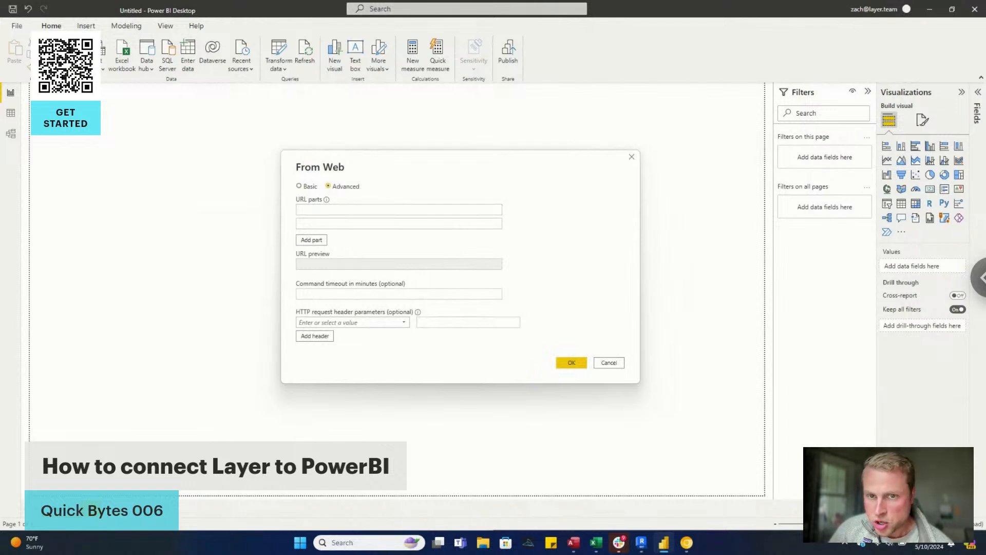
{"action": "left_click", "coordinate": [316, 211]}
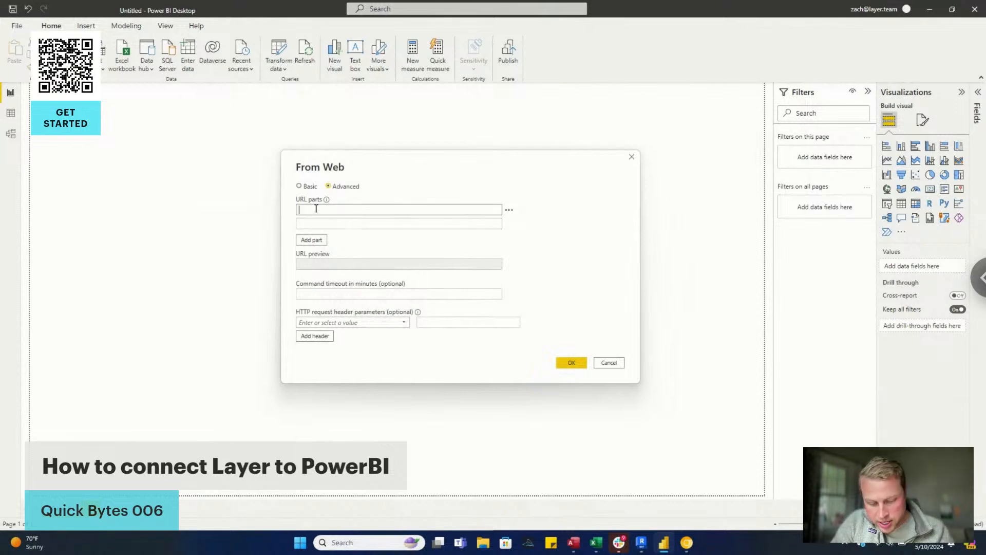
{"action": "type", "text": "https://api.la"}
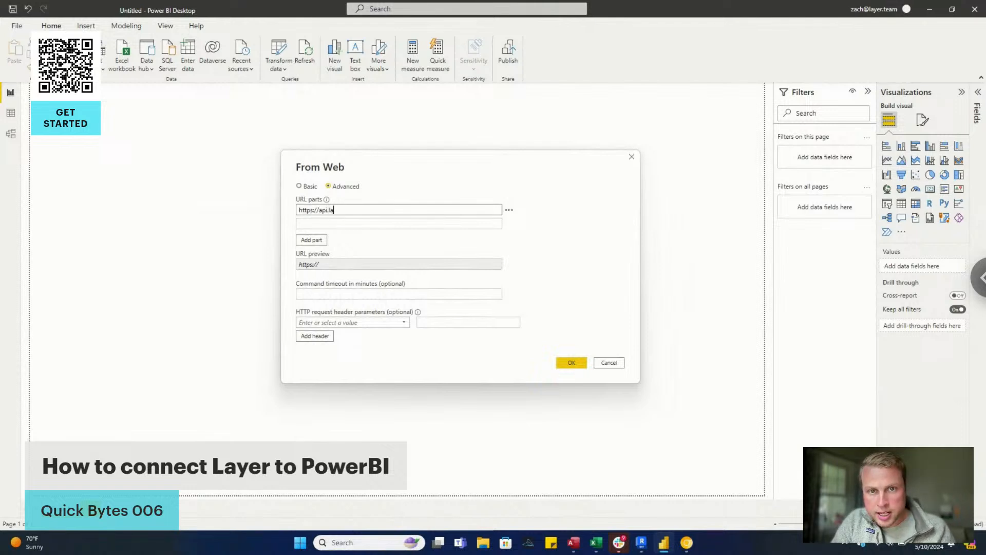
{"action": "key", "text": "BackSpace"}
{"action": "type", "text": "ayer.team/"}
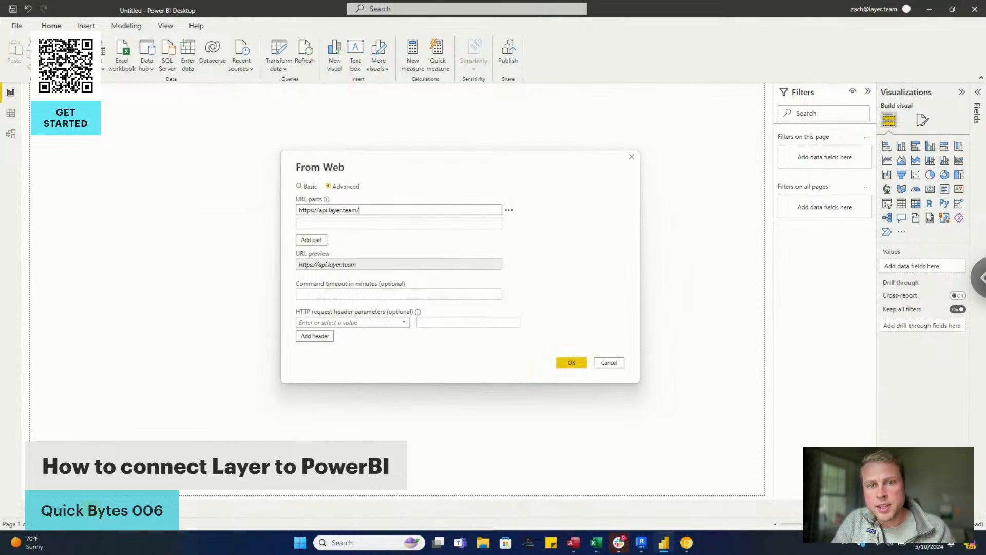
{"action": "type", "text": "projec"}
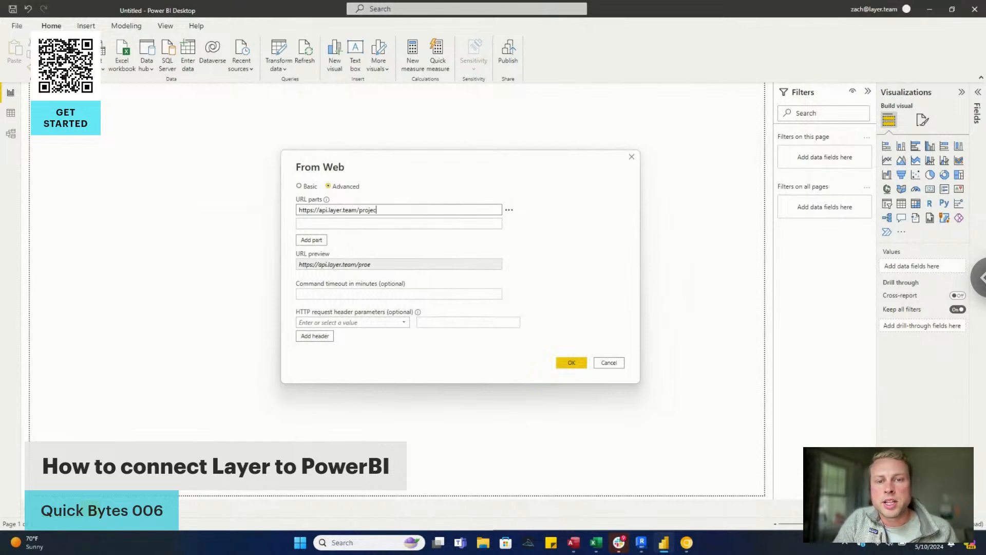
{"action": "type", "text": "ts"}
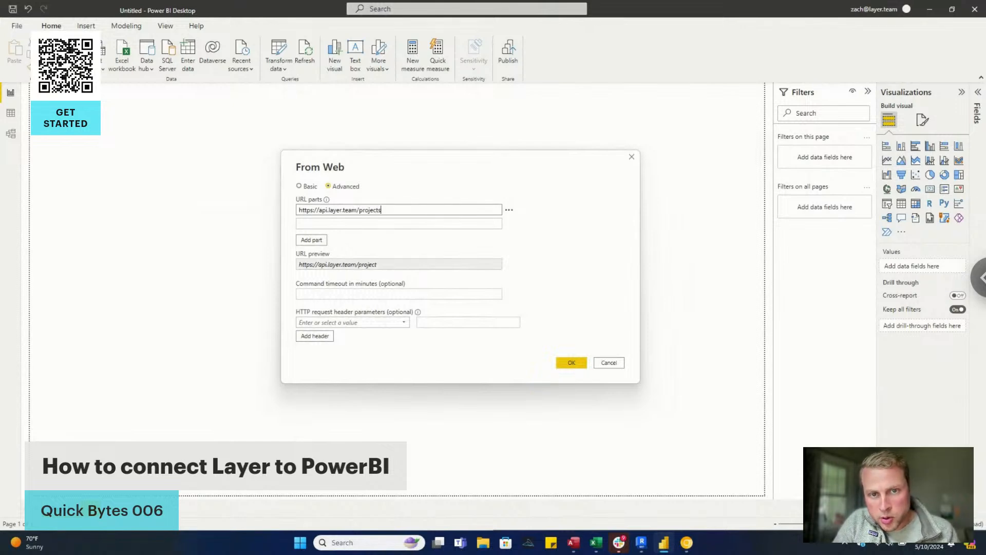
{"action": "type", "text": "/"}
- Copy the project ID from the Layer project's web address in the browser and paste it as the second URL part in Power BI
{"action": "left_click", "coordinate": [341, 224]}
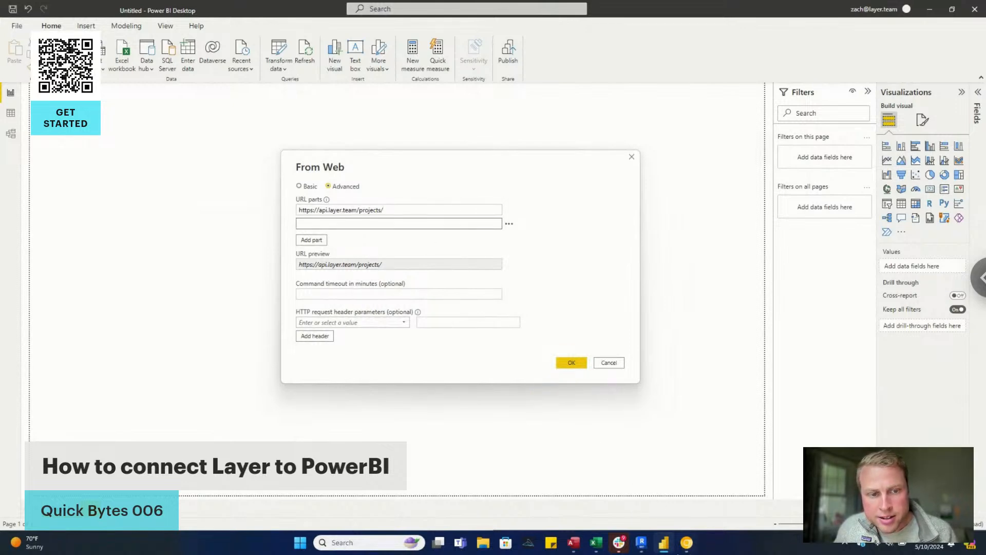
{"action": "mouse_move", "coordinate": [692, 546]}
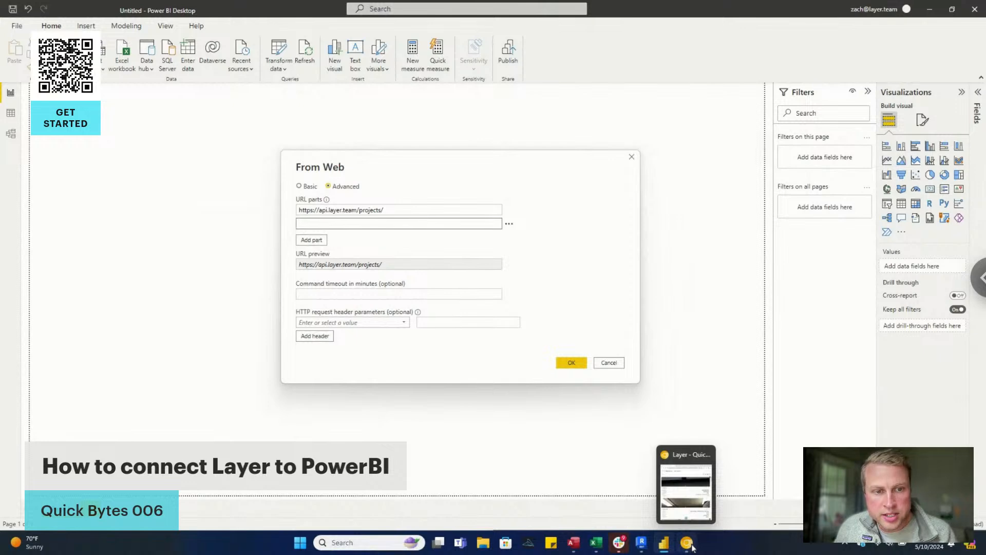
{"action": "left_click", "coordinate": [688, 544]}
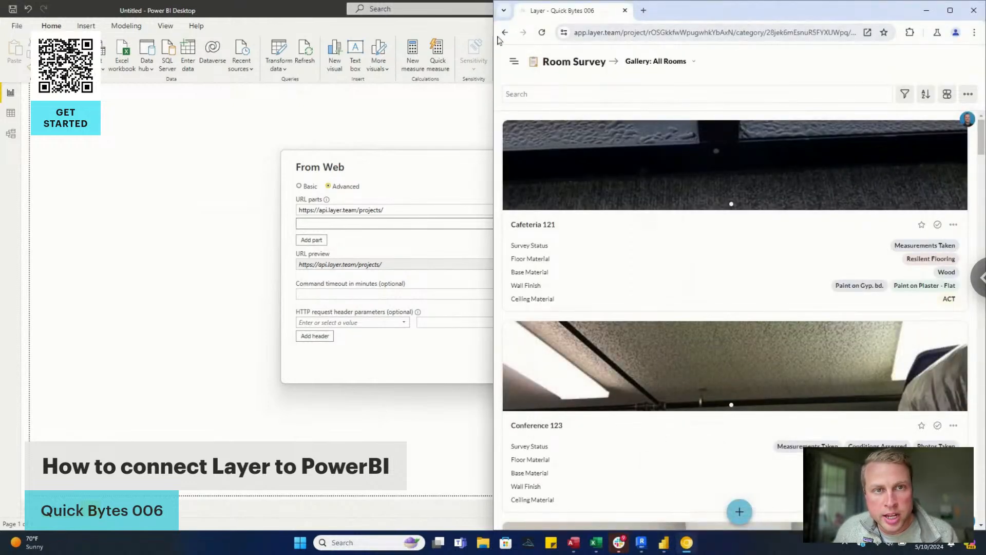
{"action": "left_click", "coordinate": [675, 33]}
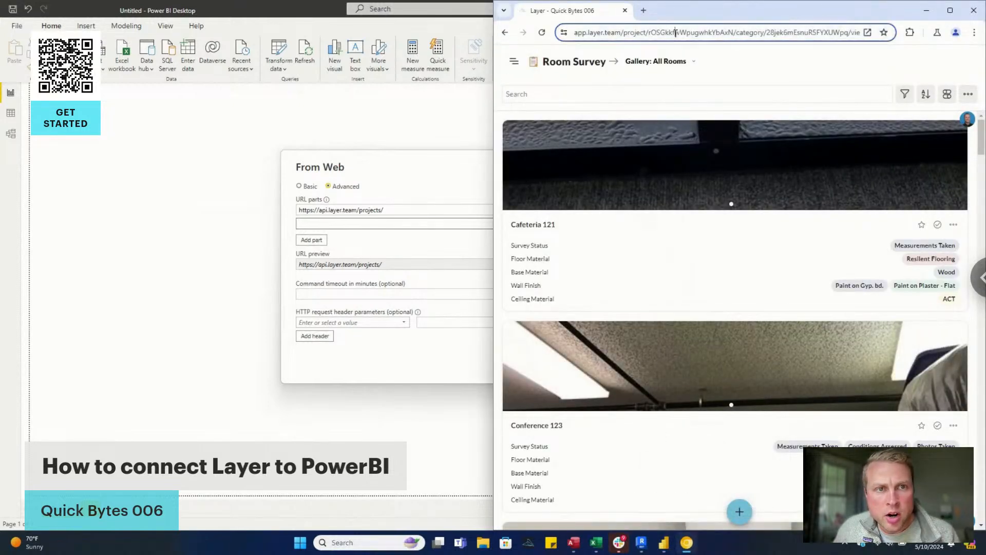
{"action": "double_click", "coordinate": [678, 33]}
{"action": "key", "text": "ctrl+c"}
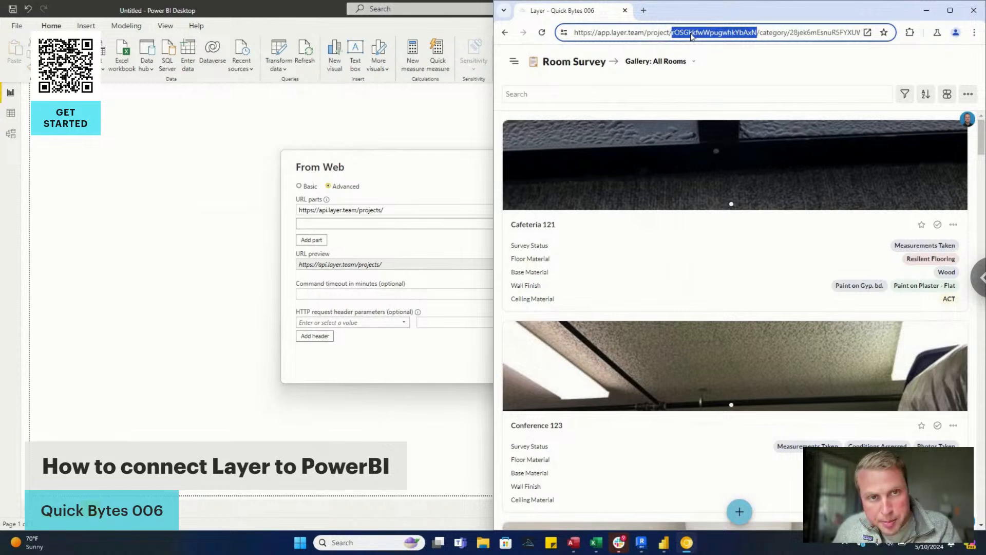
{"action": "left_click", "coordinate": [309, 227]}
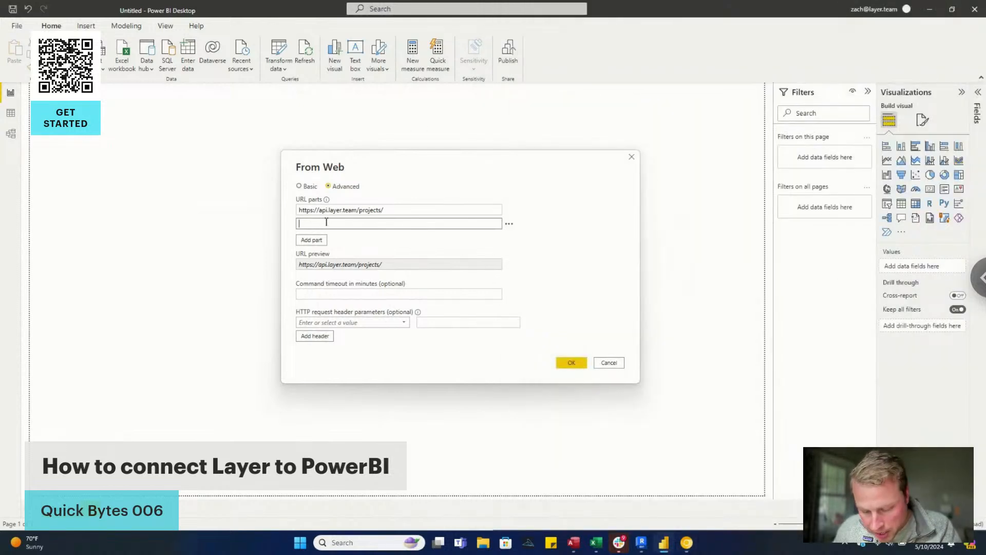
{"action": "key", "text": "ctrl+v"}
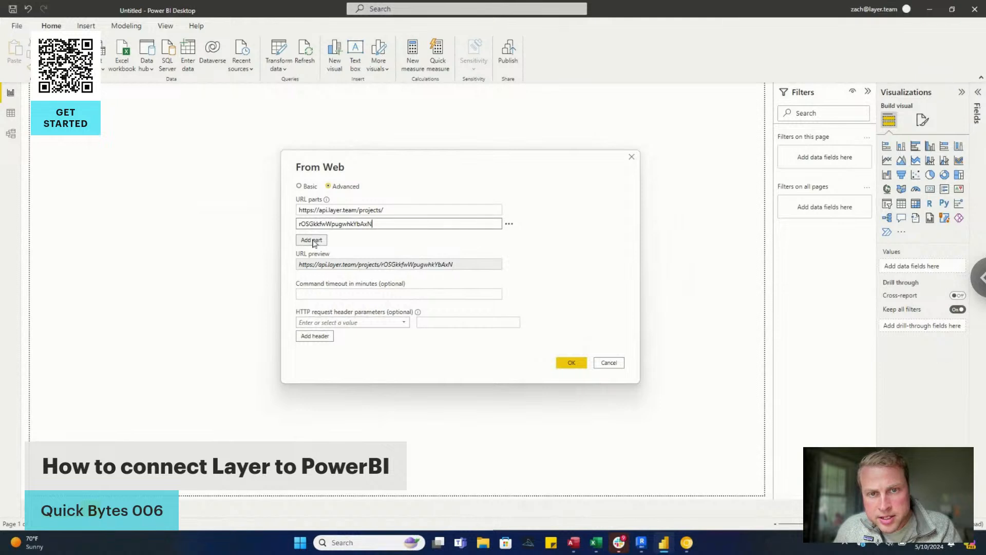
- Add a third URL part to the web source containing /elements?
{"action": "left_click", "coordinate": [314, 240]}
{"action": "left_click", "coordinate": [314, 235]}
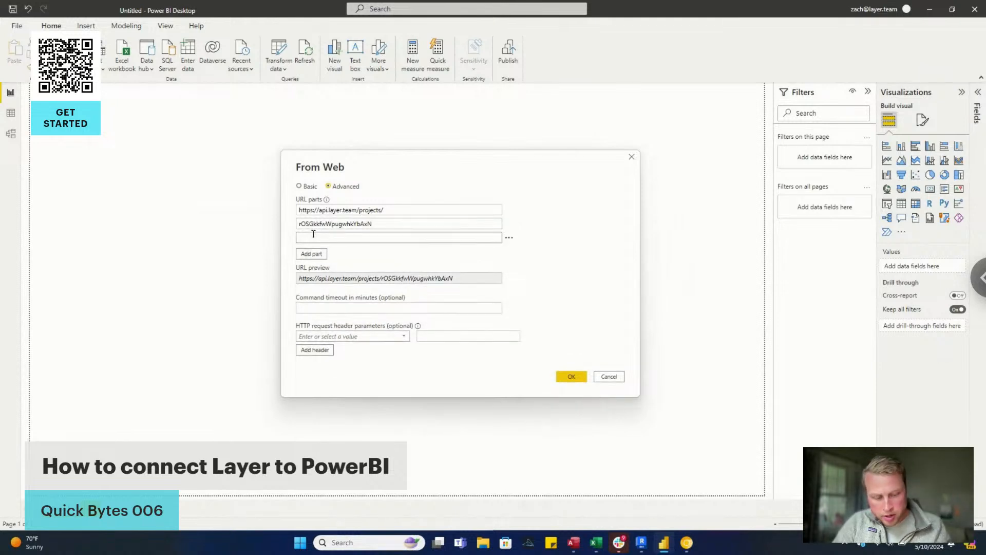
{"action": "type", "text": "/e"}
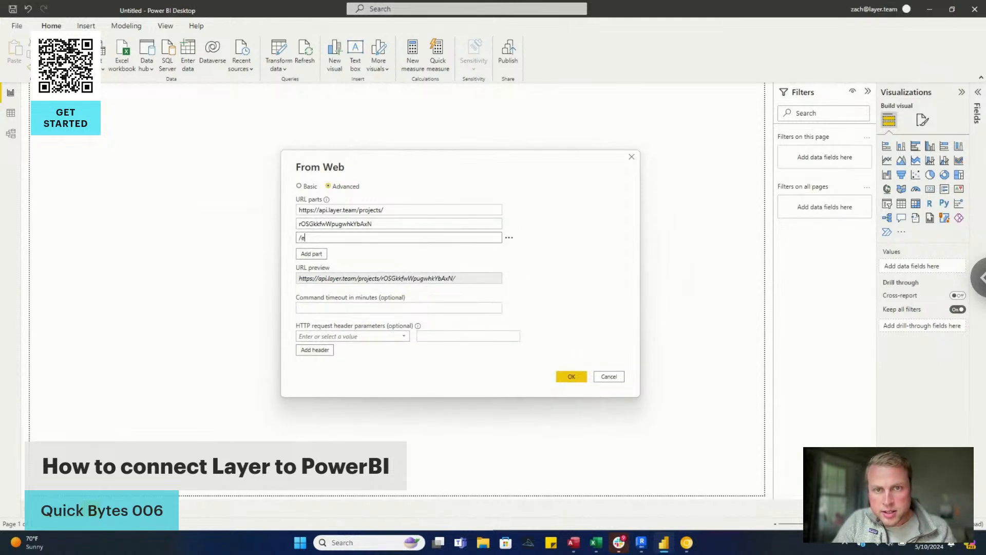
{"action": "type", "text": "lements?"}
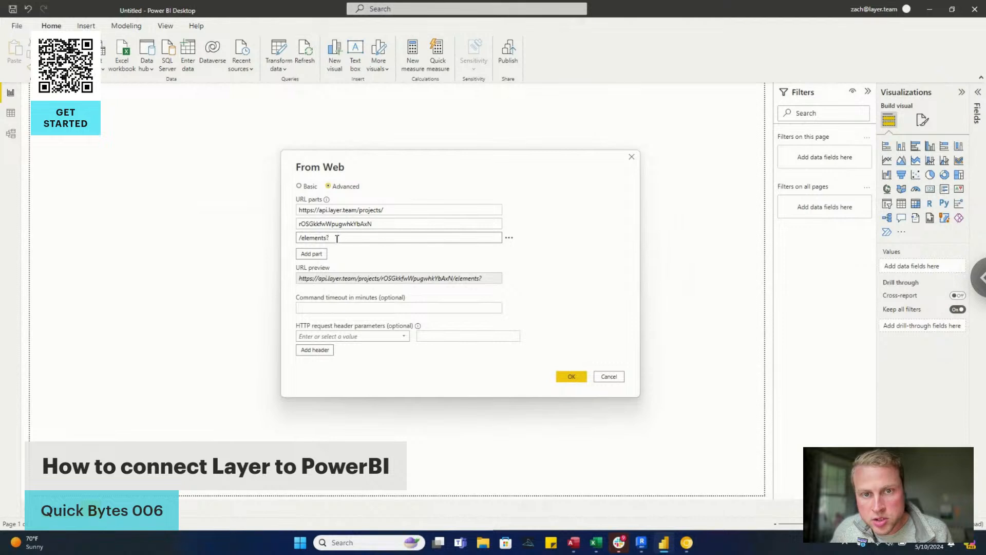
- Add a fourth URL part made of categoryId= followed by the category ID copied from the Room Survey web address in the browser
{"action": "left_click", "coordinate": [311, 254]}
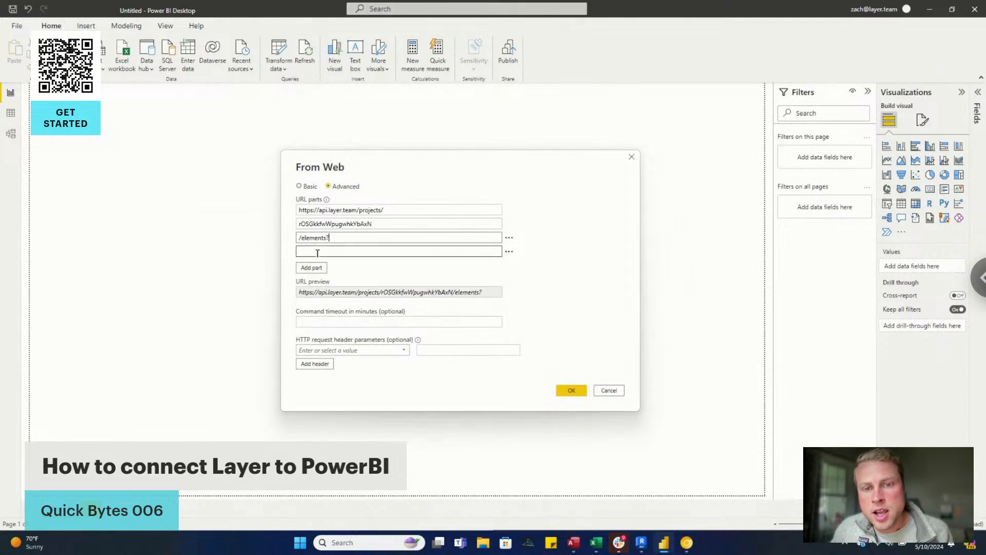
{"action": "left_click", "coordinate": [317, 252]}
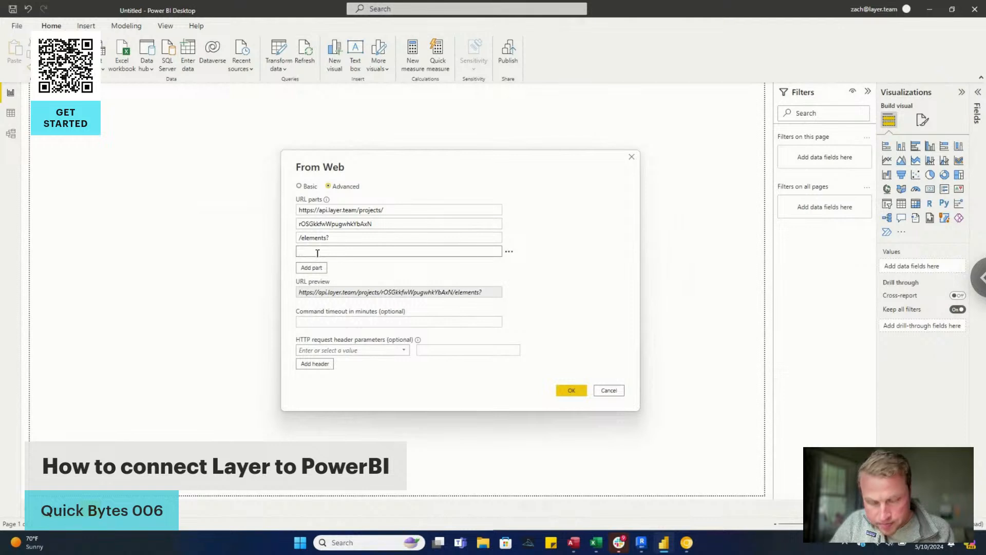
{"action": "type", "text": "categoryId="}
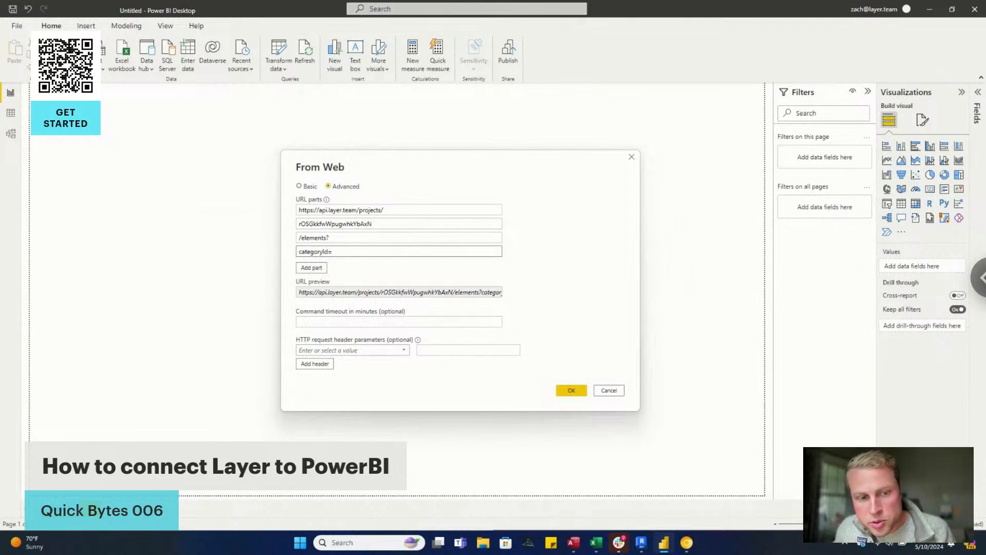
{"action": "left_click", "coordinate": [687, 542]}
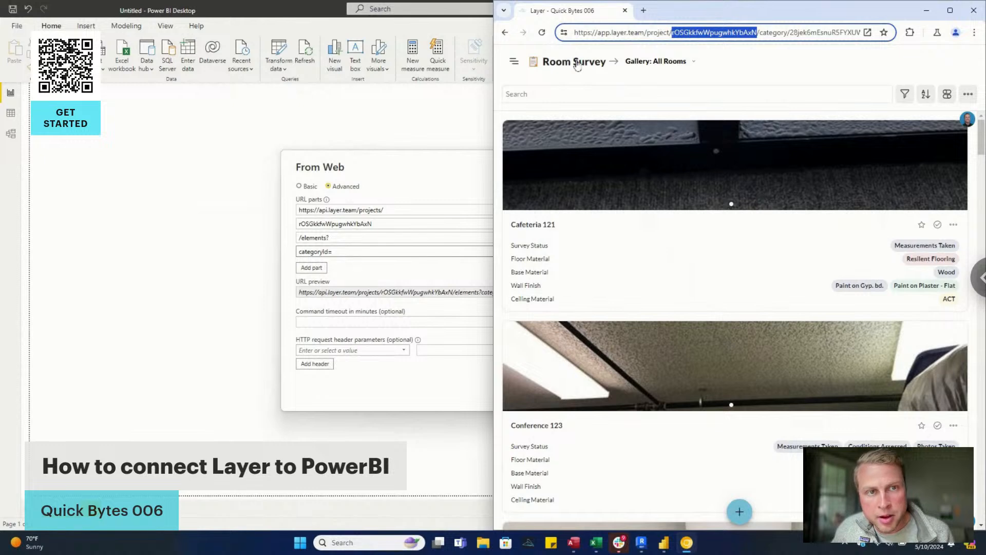
{"action": "double_click", "coordinate": [800, 33]}
{"action": "key", "text": "ctrl+c"}
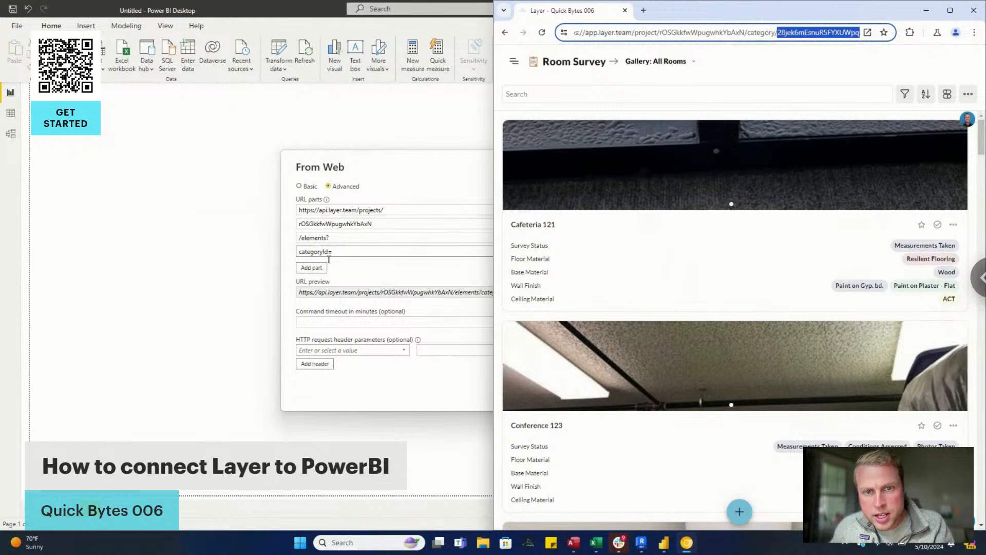
{"action": "left_click", "coordinate": [345, 253]}
{"action": "key", "text": "ctrl+v"}
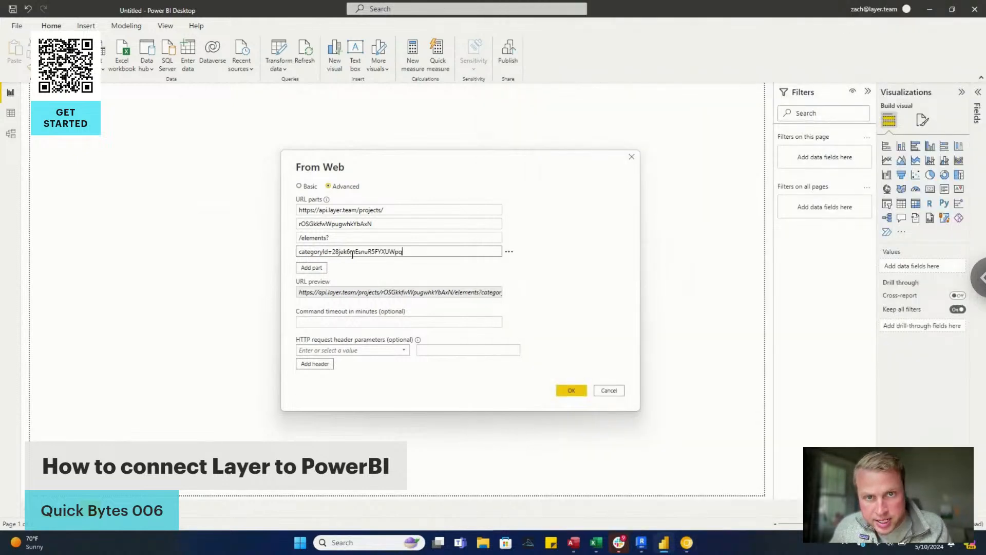
- Add a fifth URL part containing &format=simple
{"action": "left_click", "coordinate": [313, 268]}
{"action": "left_click", "coordinate": [309, 262]}
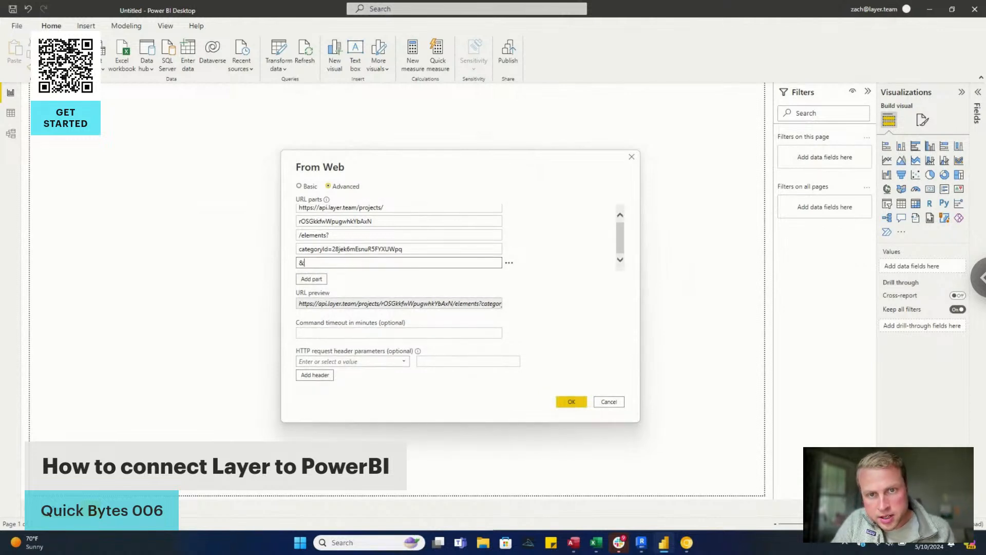
{"action": "type", "text": "&format=s"}
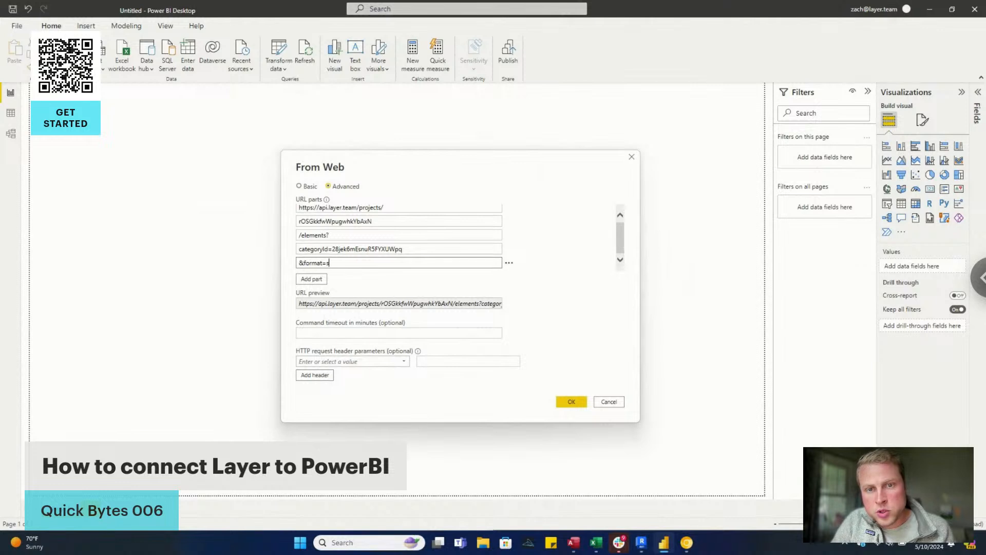
{"action": "type", "text": "imple"}
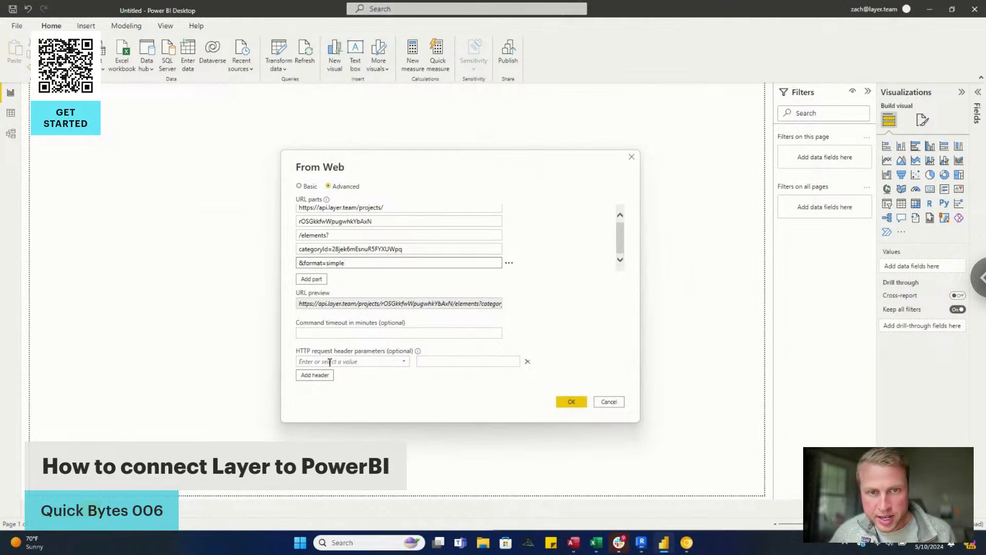
- Add an Authorization request header with the Bearer API token as its value and submit the web source
{"action": "left_click", "coordinate": [313, 361]}
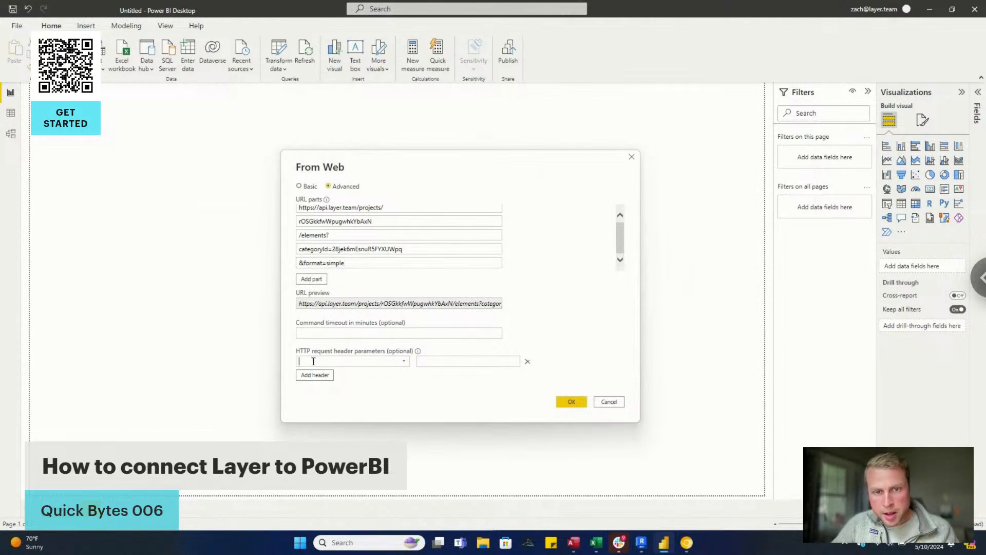
{"action": "type", "text": "Autho"}
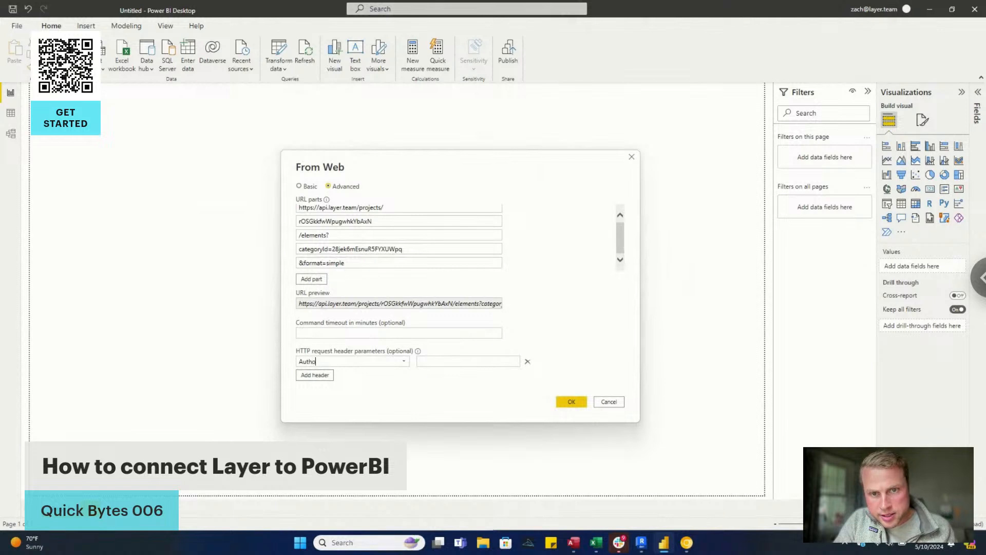
{"action": "type", "text": "rization"}
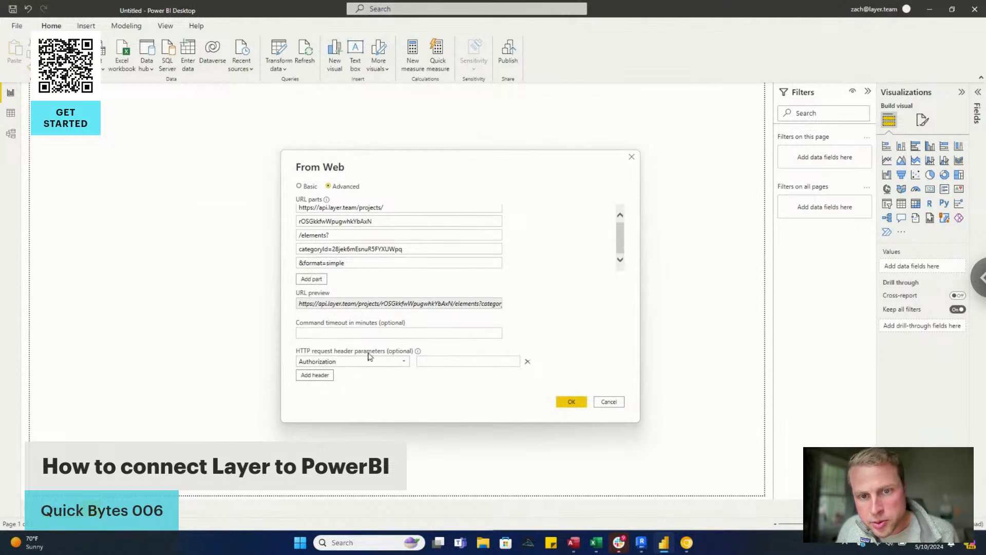
{"action": "left_click", "coordinate": [439, 362]}
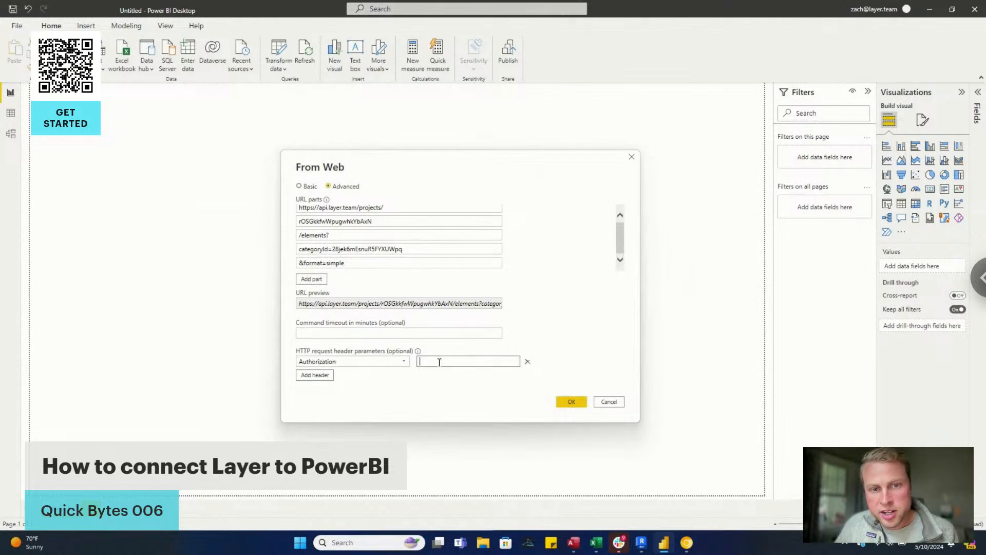
{"action": "type", "text": "Beare"}
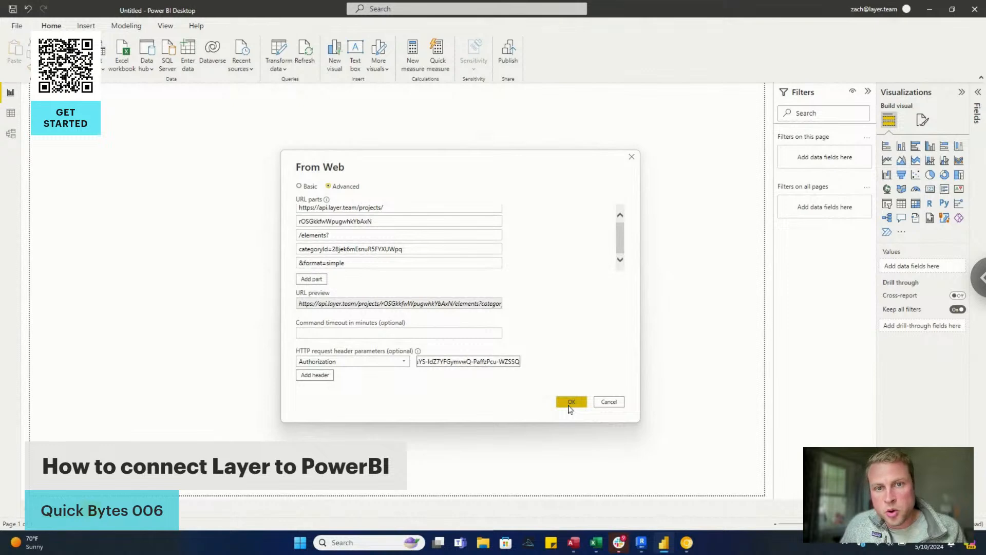
{"action": "left_click", "coordinate": [569, 405]}
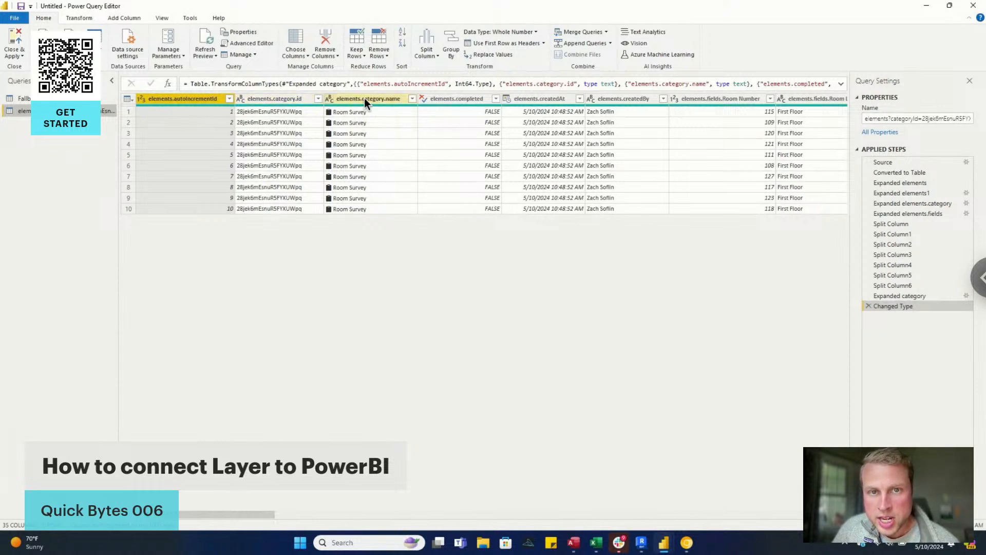
- Extract the list values of the elements.fields.Survey Status column with the delimiter set to None
{"action": "left_click", "coordinate": [190, 532]}
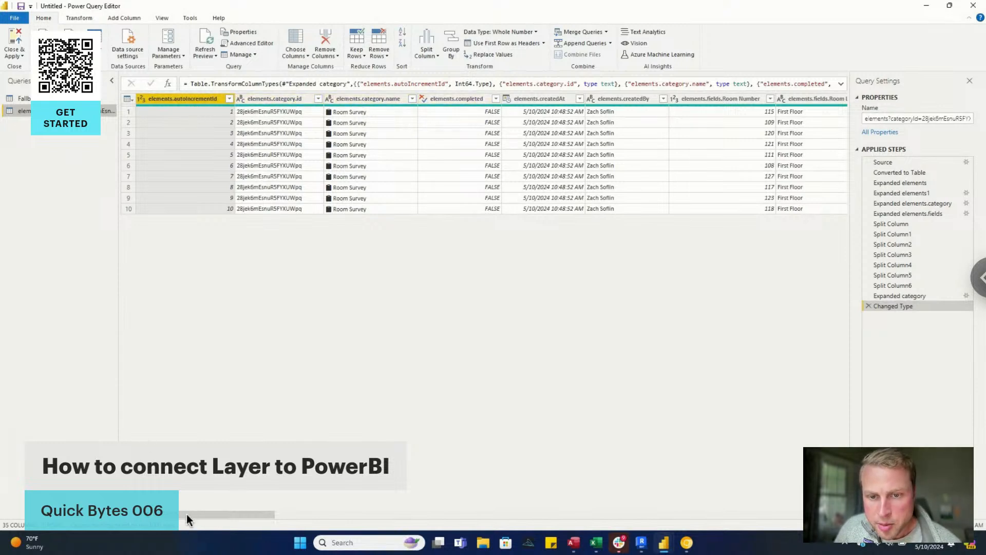
{"action": "left_click_drag", "start_coordinate": [187, 514], "coordinate": [308, 516]}
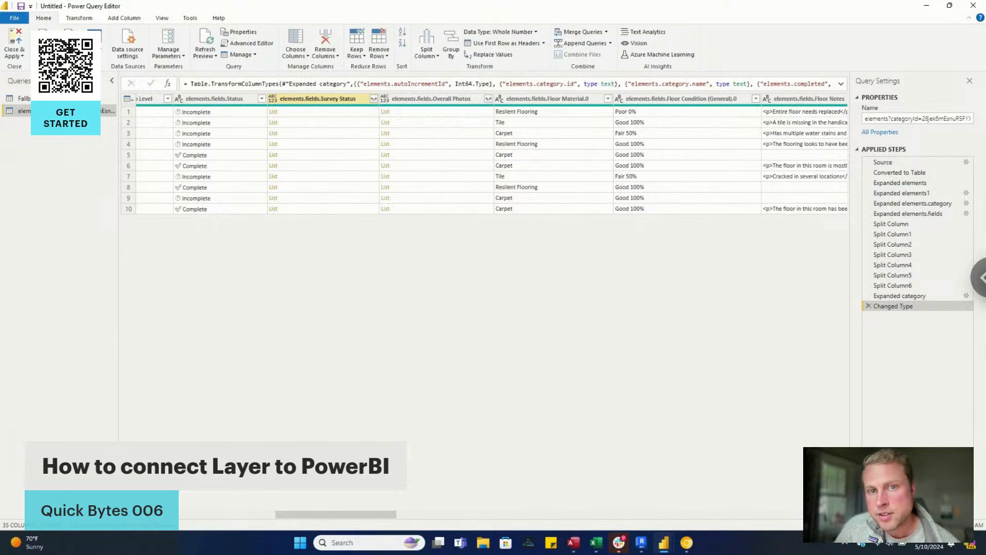
{"action": "left_click", "coordinate": [374, 98]}
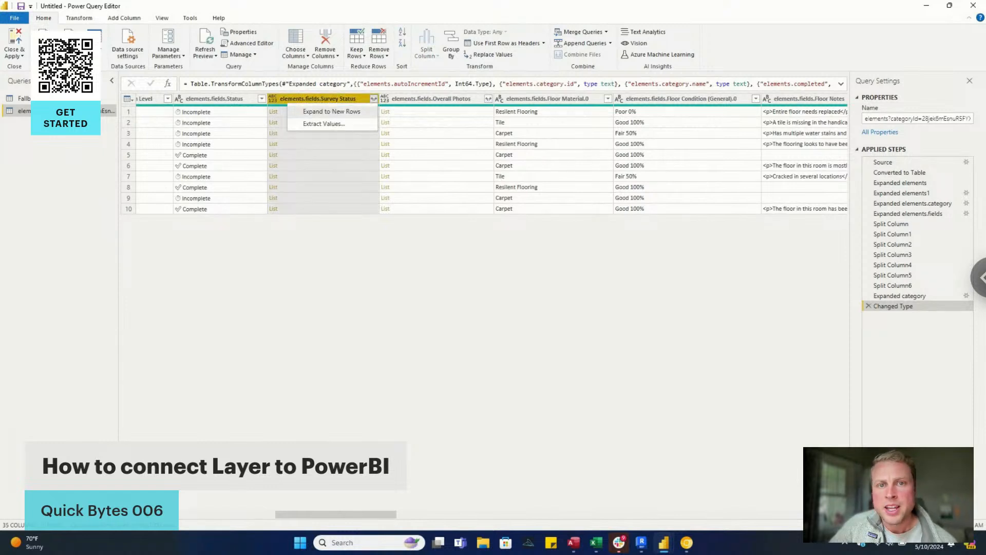
{"action": "left_click", "coordinate": [324, 124]}
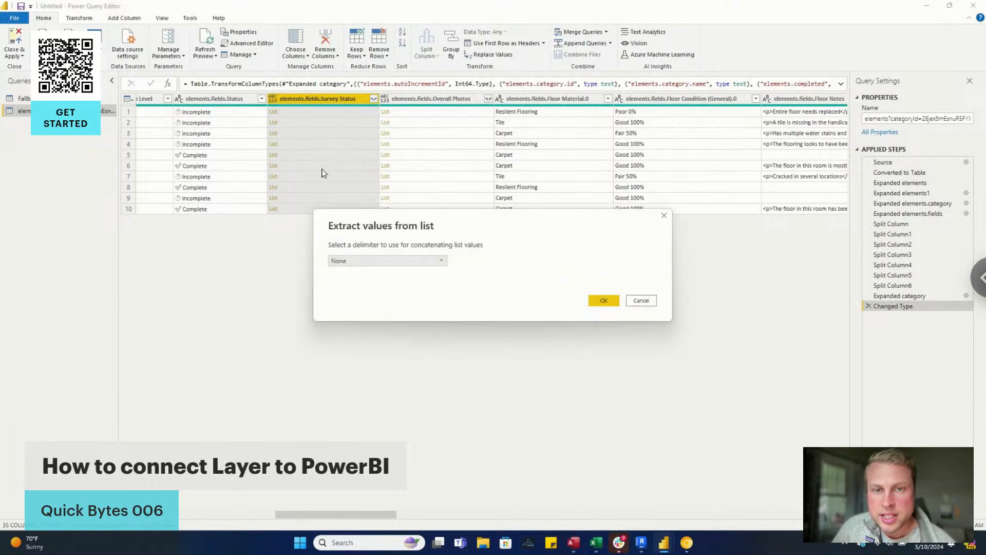
{"action": "left_click", "coordinate": [591, 302]}
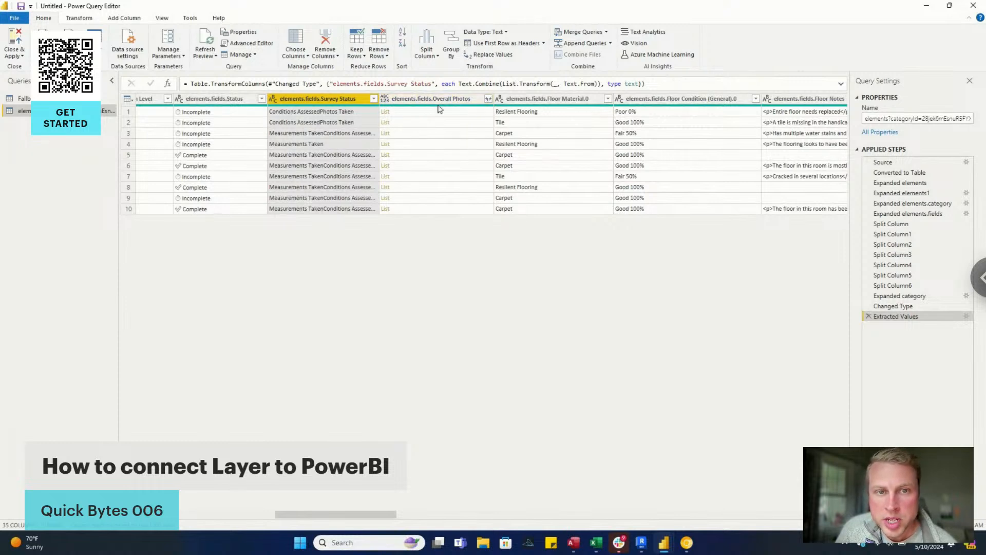
- Extract the list values of the elements.fields.Wall Finish column using Comma as the delimiter
{"action": "left_click_drag", "start_coordinate": [306, 522], "coordinate": [478, 519]}
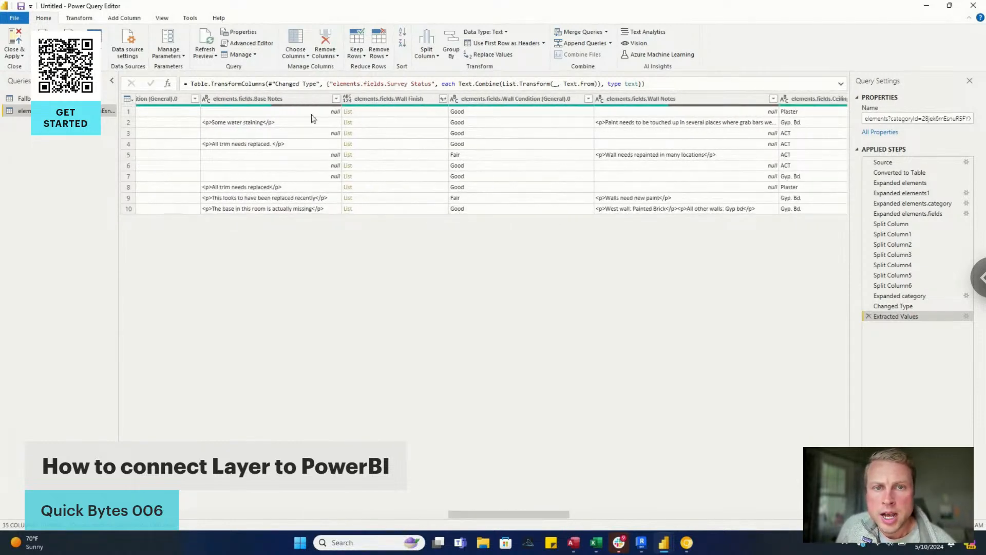
{"action": "left_click", "coordinate": [444, 100]}
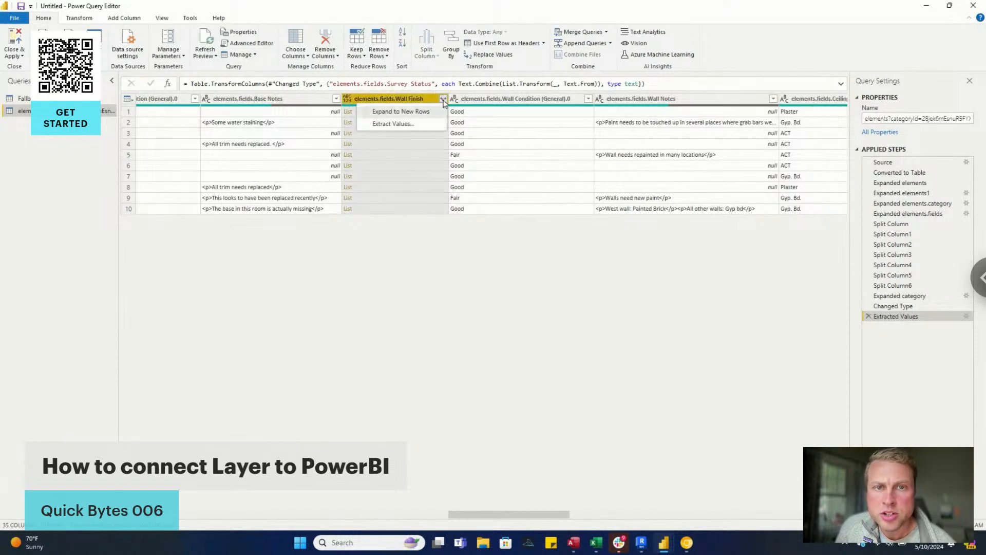
{"action": "left_click", "coordinate": [393, 124]}
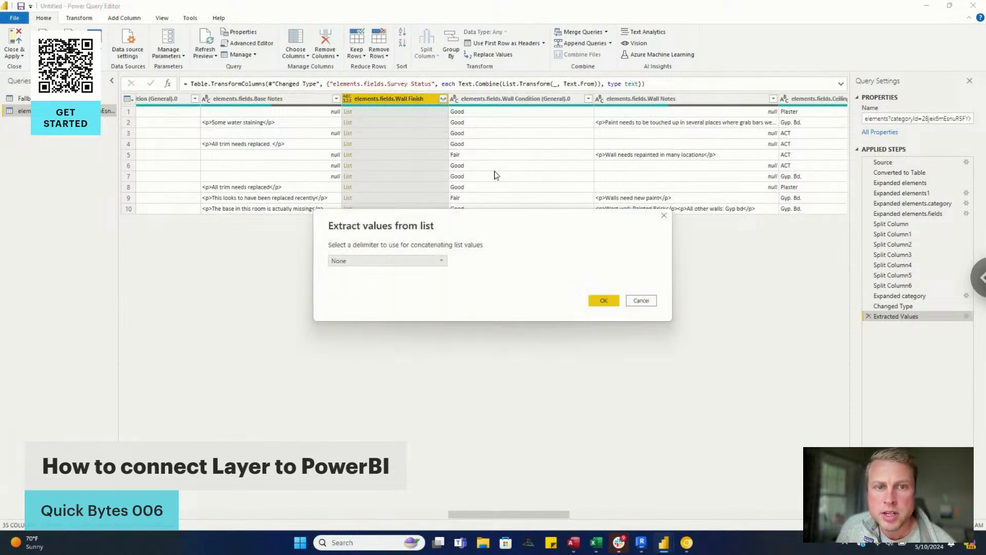
{"action": "left_click", "coordinate": [377, 260]}
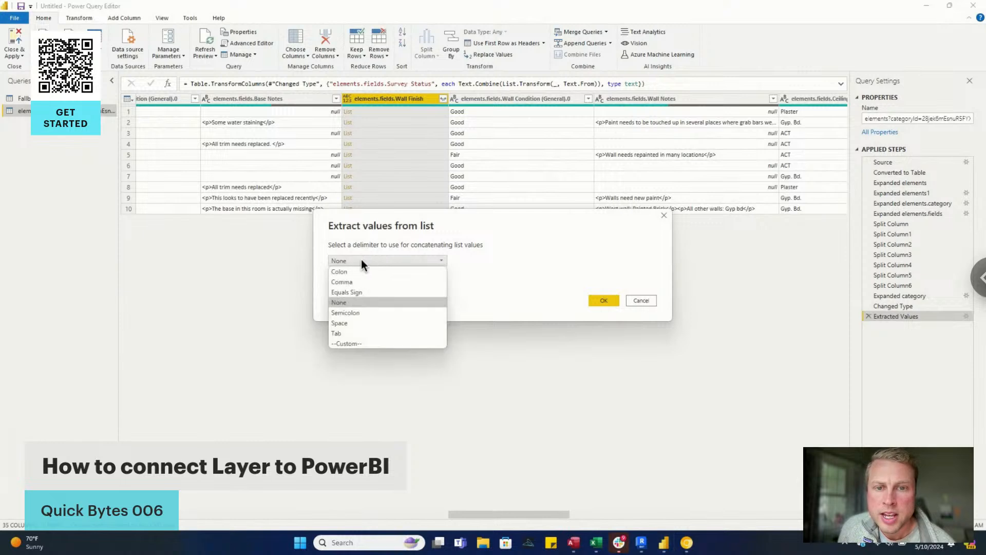
{"action": "left_click", "coordinate": [343, 280]}
{"action": "left_click", "coordinate": [602, 300]}
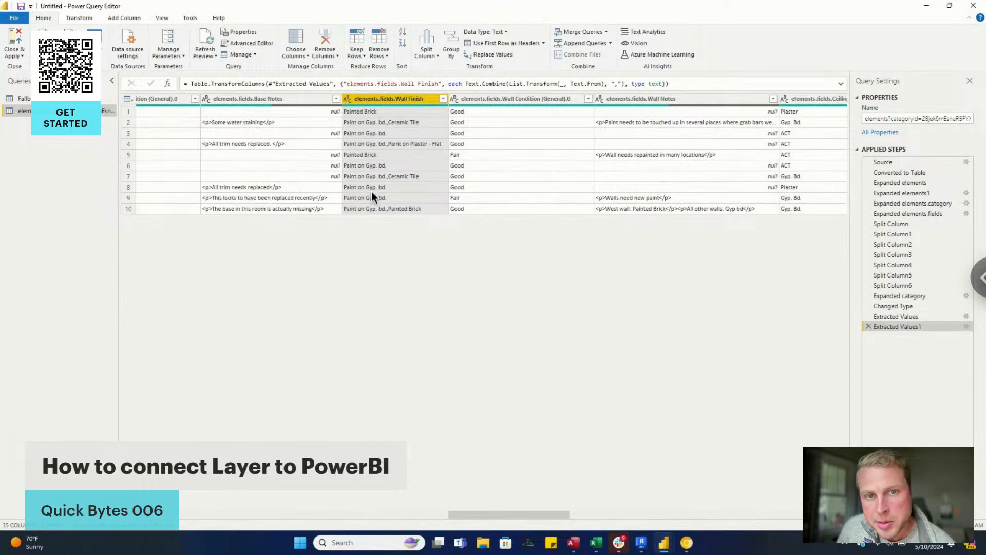
- Extract the list values of the elements.fields.Revit Room for Survey column with the delimiter set to None
{"action": "left_click_drag", "start_coordinate": [483, 516], "coordinate": [674, 506]}
{"action": "left_click", "coordinate": [464, 98]}
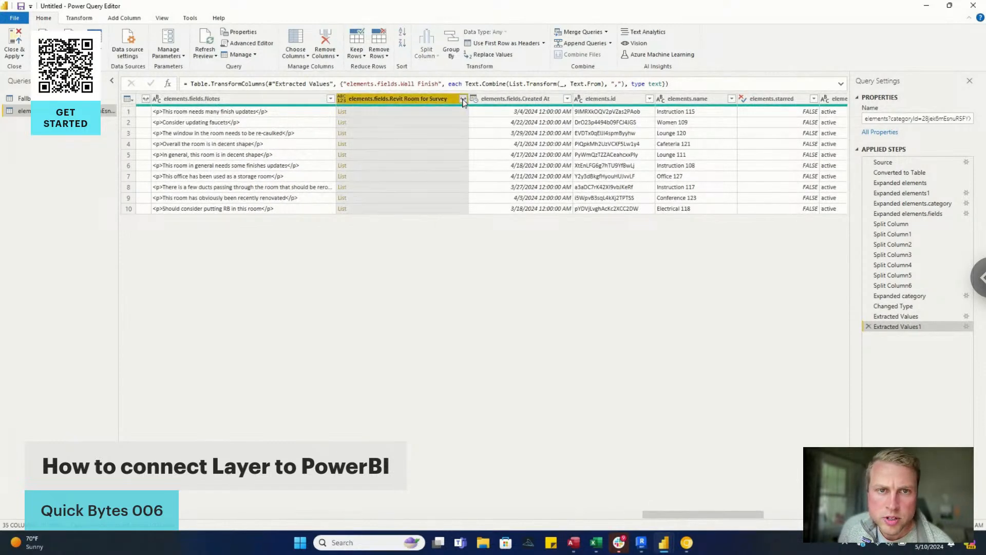
{"action": "left_click", "coordinate": [398, 126]}
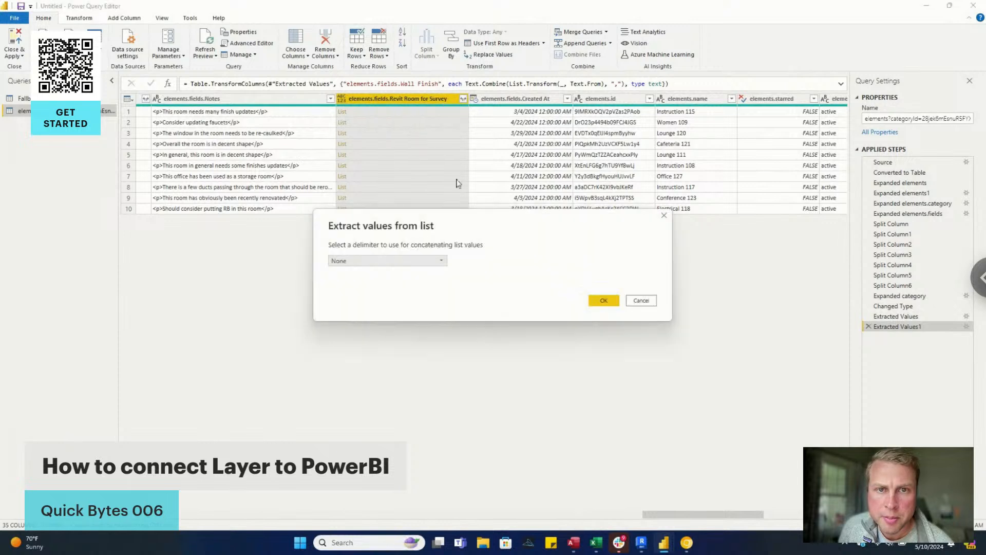
{"action": "left_click", "coordinate": [602, 300]}
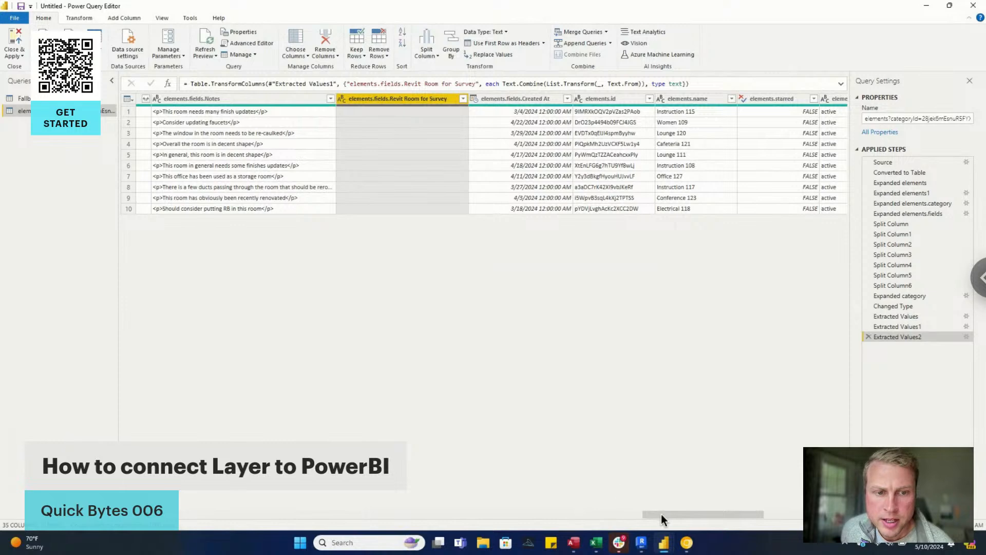
- Rename the elements.fields.Created At column as Created At
{"action": "left_click_drag", "start_coordinate": [661, 515], "coordinate": [751, 508]}
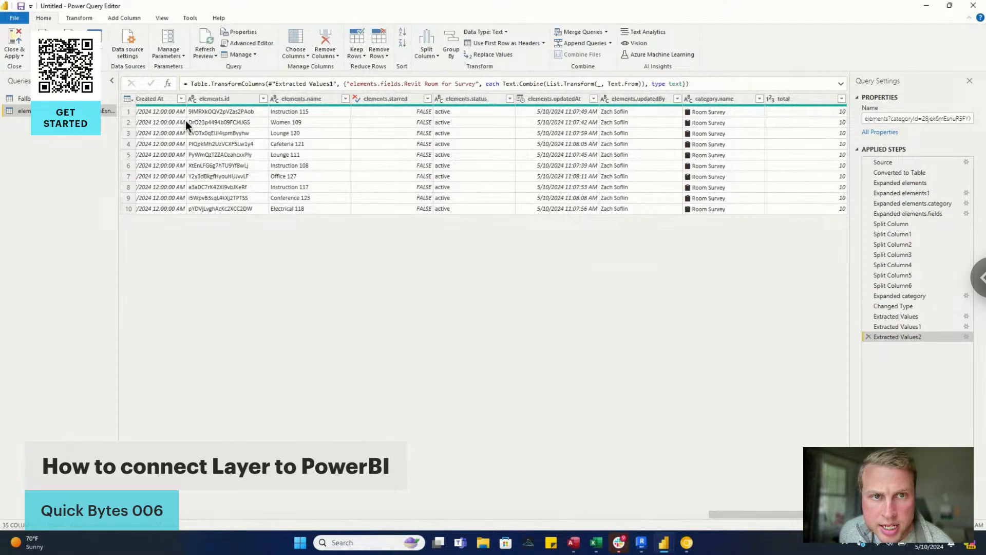
{"action": "left_click_drag", "start_coordinate": [769, 514], "coordinate": [743, 515]}
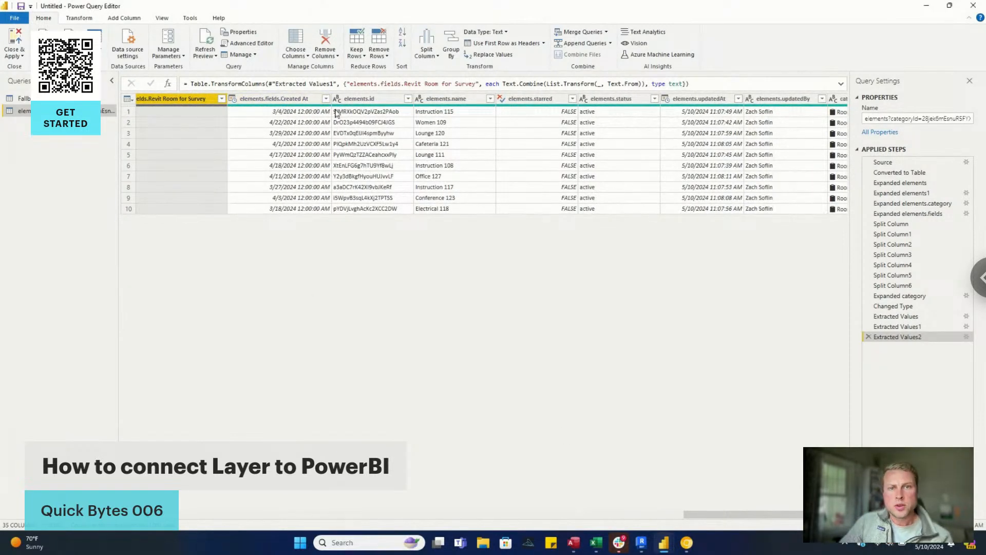
{"action": "double_click", "coordinate": [291, 99]}
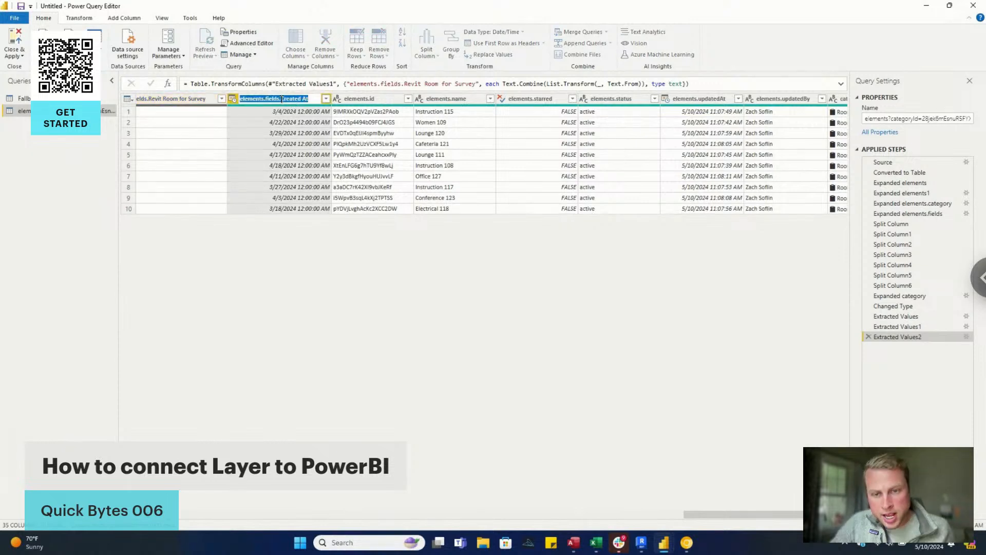
{"action": "type", "text": "Created At"}
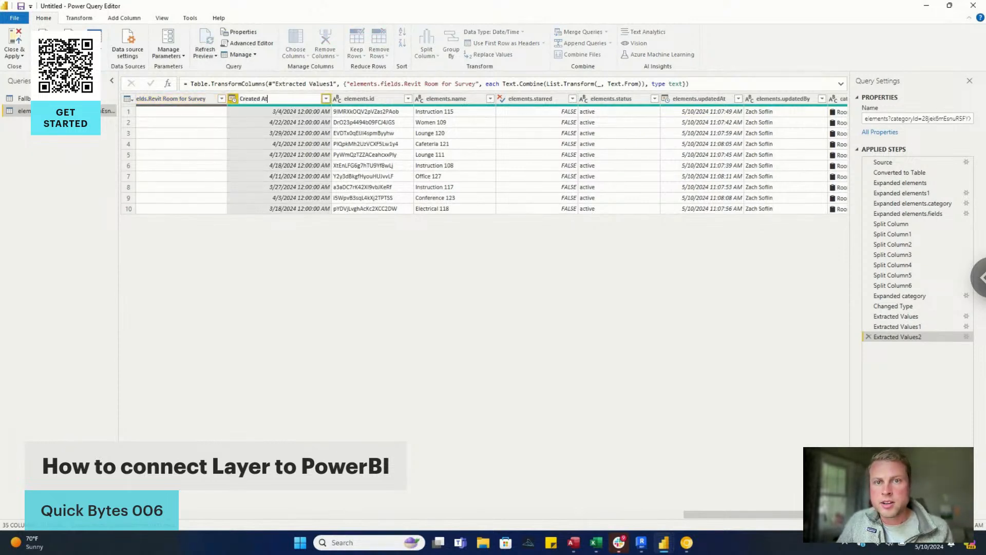
{"action": "key", "text": "Return"}
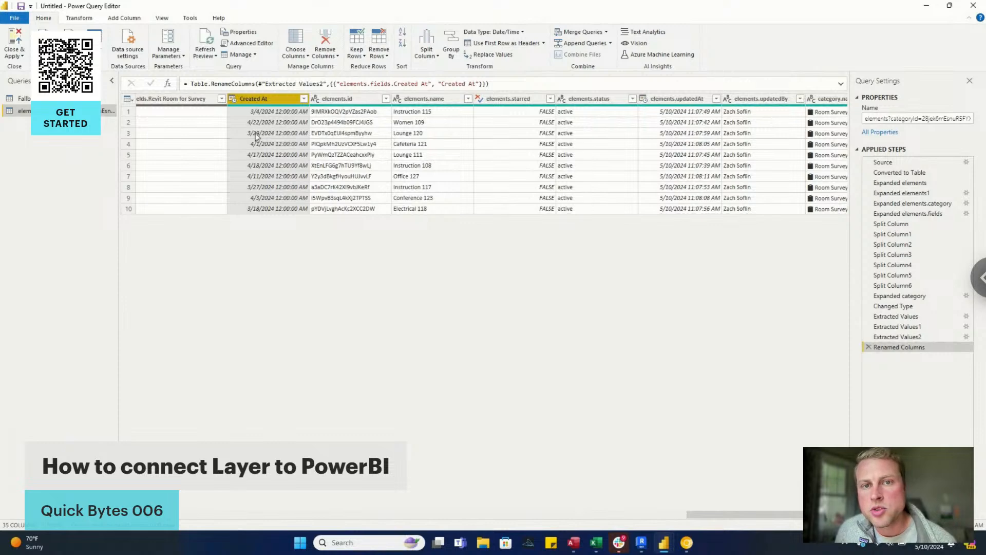
- Try to apply the query changes to the report, close the query editor and dismiss the load dialog
{"action": "left_click", "coordinate": [16, 40]}
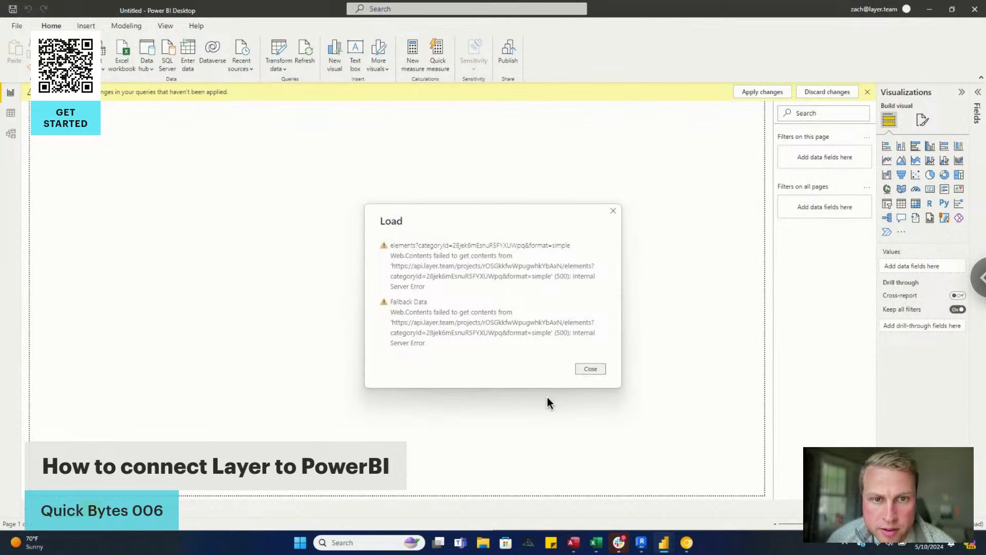
{"action": "left_click", "coordinate": [585, 370]}
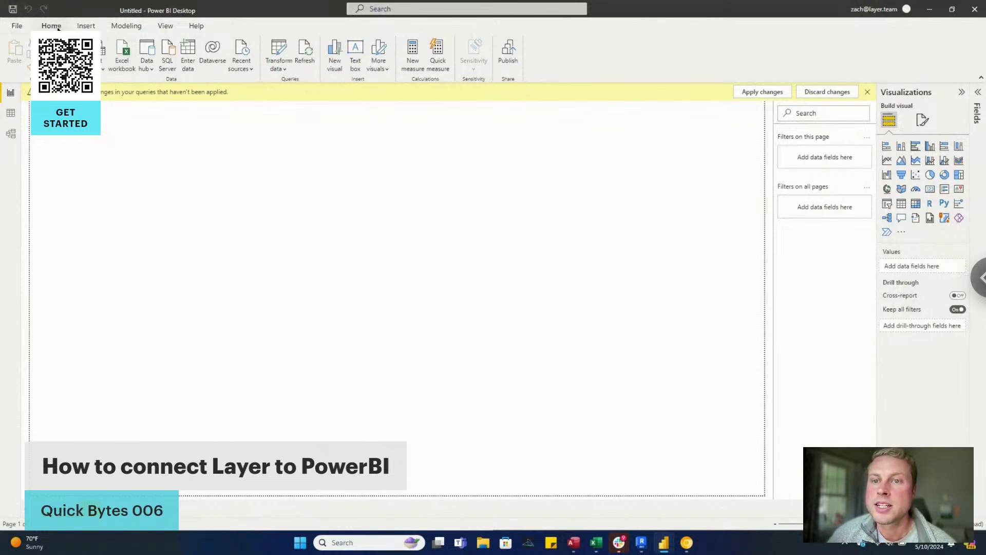
{"action": "left_click", "coordinate": [93, 27]}
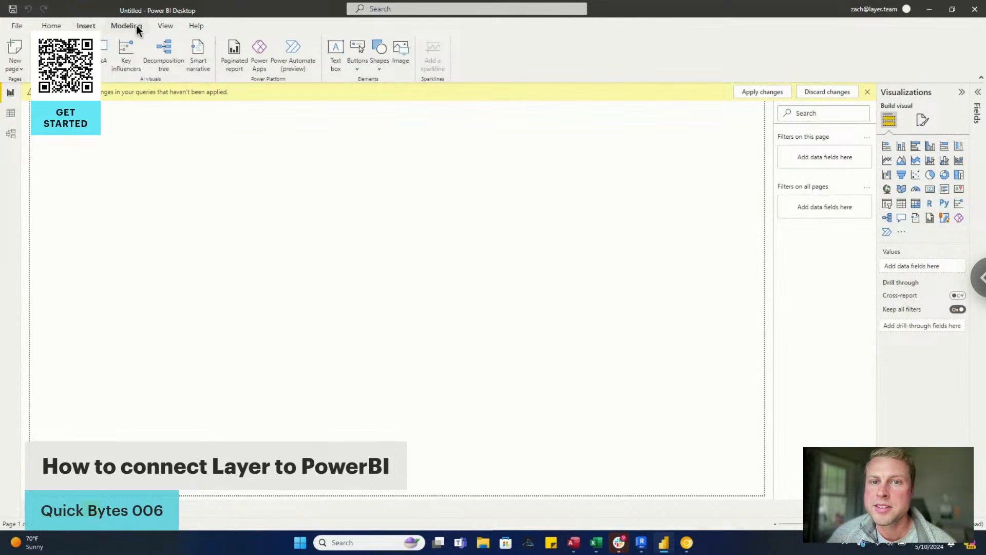
{"action": "left_click", "coordinate": [163, 26]}
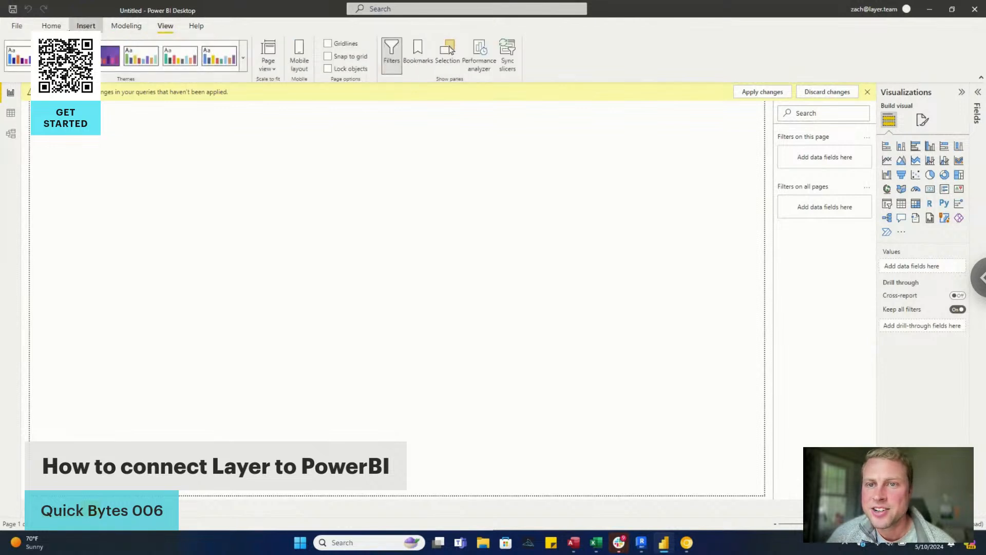
{"action": "left_click", "coordinate": [86, 26]}
{"action": "left_click", "coordinate": [52, 26]}
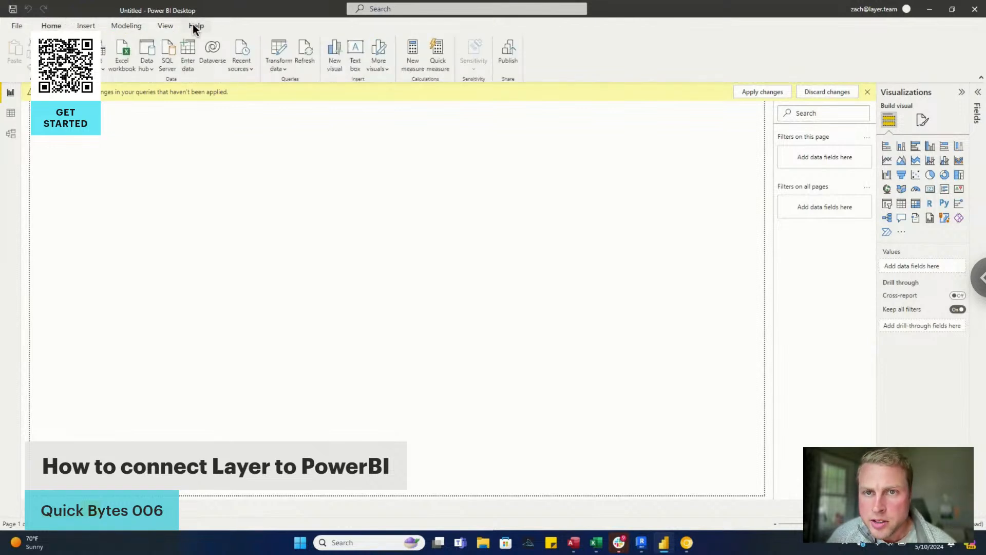
{"action": "left_click", "coordinate": [195, 26]}
{"action": "left_click", "coordinate": [156, 26]}
{"action": "left_click", "coordinate": [102, 26]}
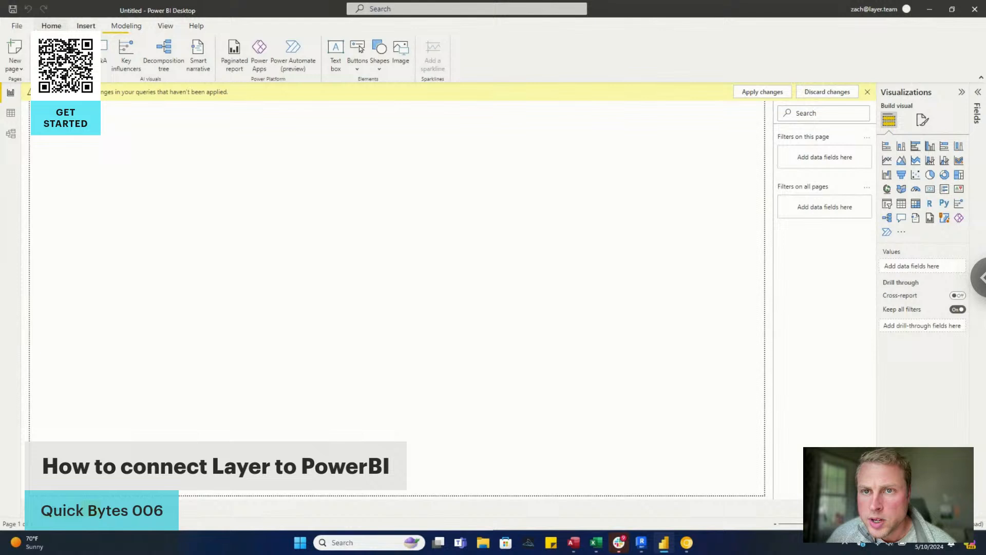
{"action": "left_click", "coordinate": [17, 27]}
{"action": "left_click", "coordinate": [534, 166]}
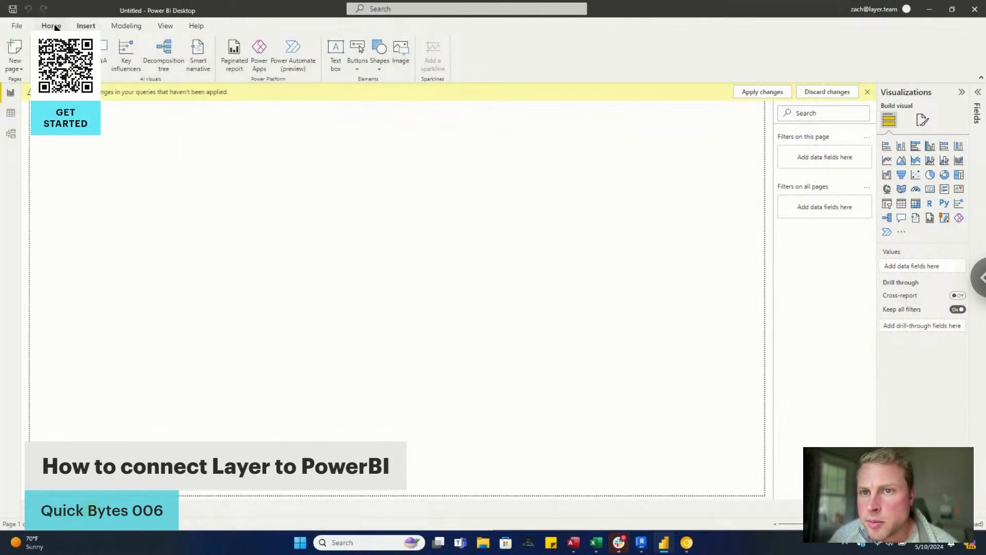
{"action": "left_click", "coordinate": [51, 26]}
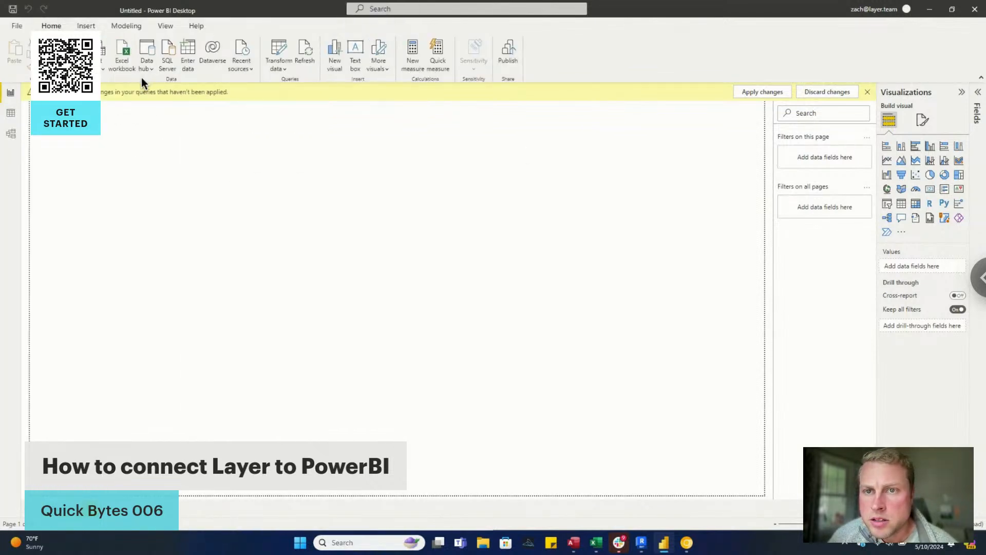
- Show the list of data fields available for the report
{"action": "left_click", "coordinate": [977, 100]}
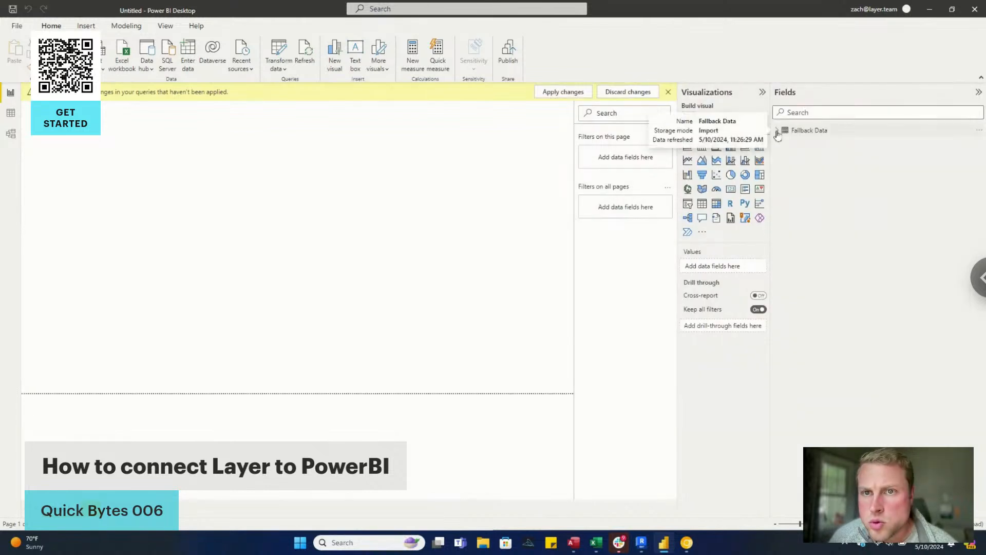
{"action": "left_click", "coordinate": [101, 69]}
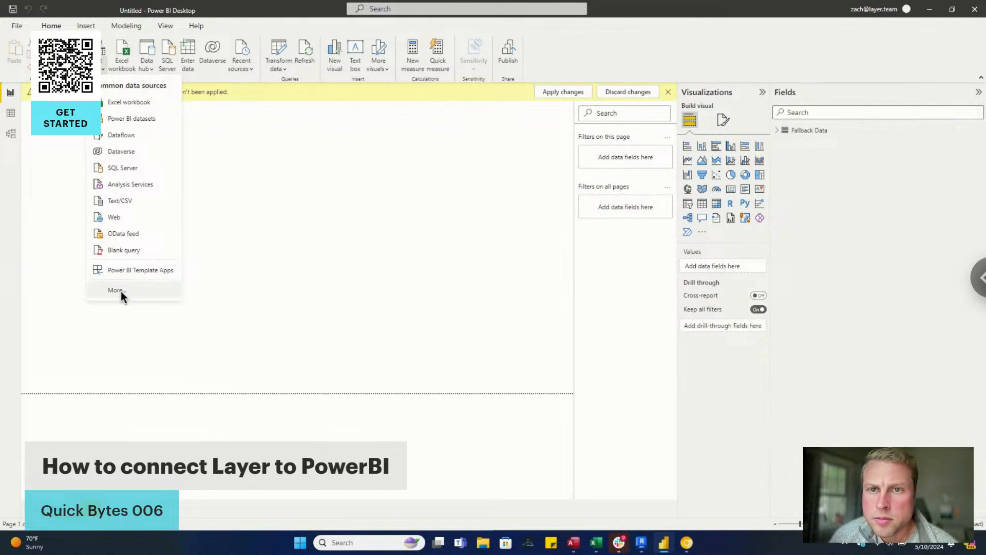
{"action": "left_click", "coordinate": [239, 65]}
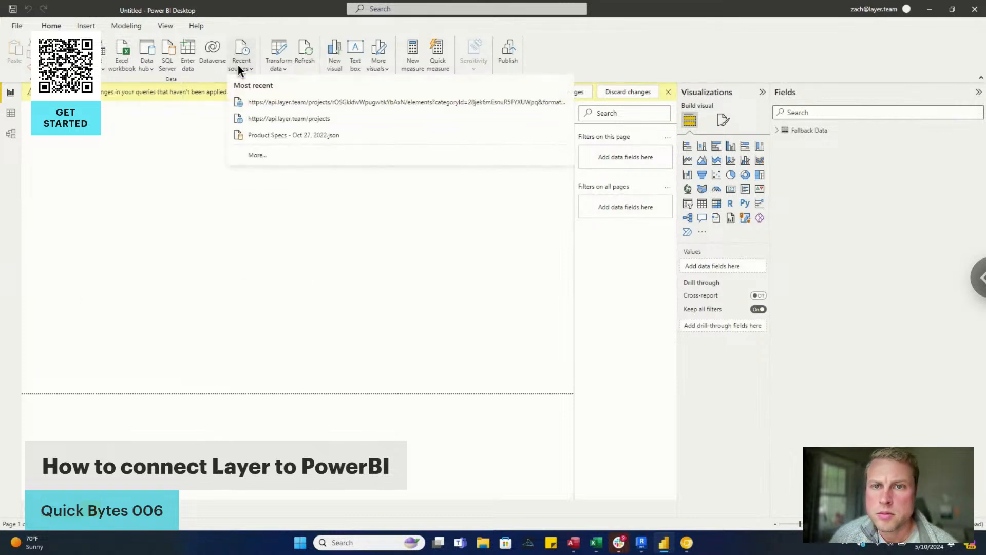
{"action": "left_click", "coordinate": [258, 102]}
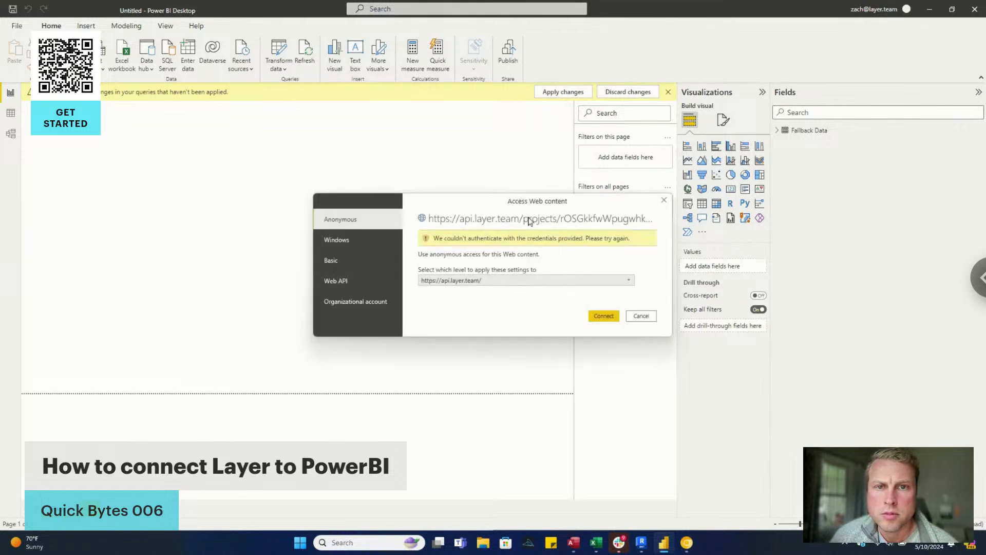
{"action": "left_click", "coordinate": [641, 315]}
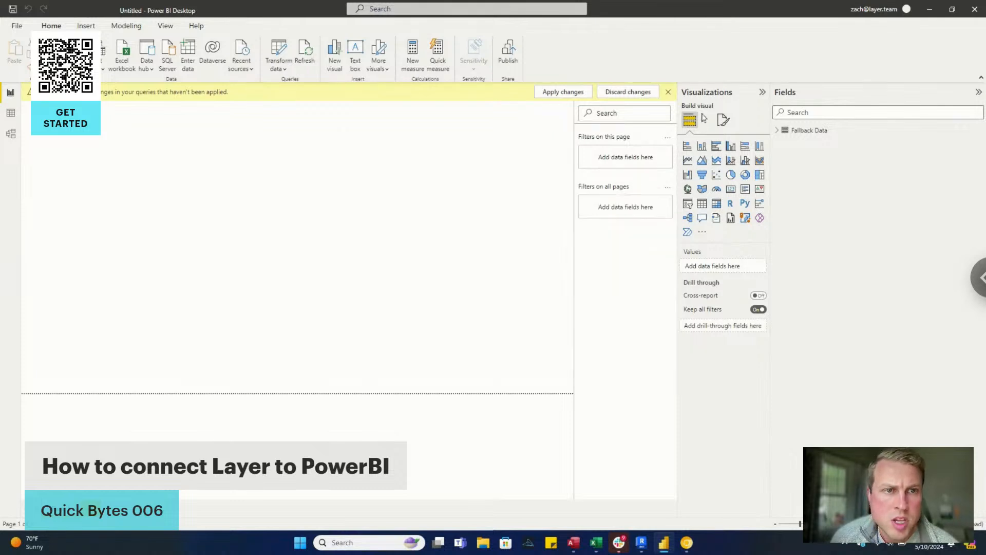
- List the fields of the Fallback Data table, then add a donut chart to the report page, enlarged and repositioned
{"action": "left_click", "coordinate": [779, 131]}
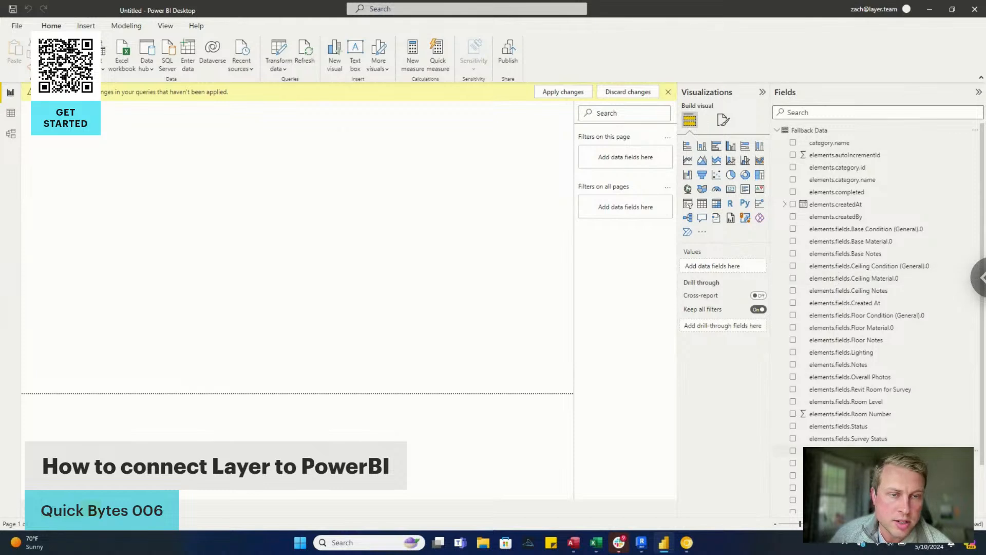
{"action": "left_click", "coordinate": [745, 175]}
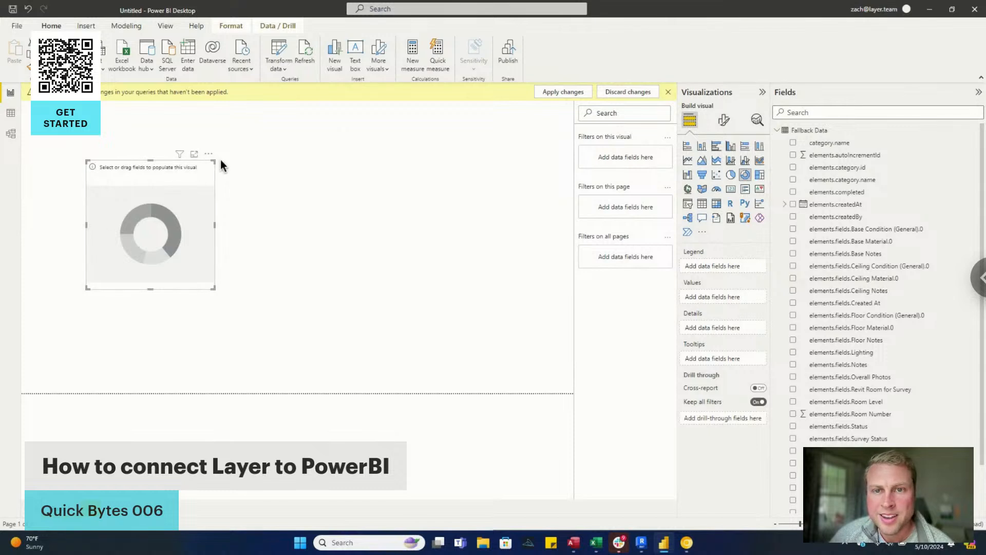
{"action": "left_click_drag", "start_coordinate": [215, 161], "coordinate": [426, 119]}
{"action": "left_click_drag", "start_coordinate": [327, 126], "coordinate": [356, 149]}
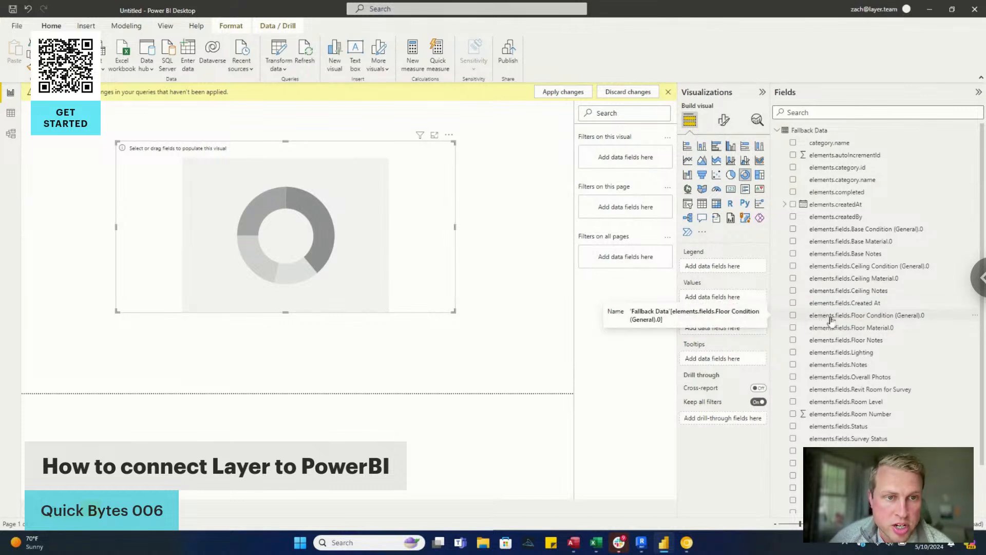
- Use elements.fields.Floor Condition (General).0 as the donut chart's values and legend, and fit the chart into the page's upper-left corner
{"action": "left_click_drag", "start_coordinate": [831, 319], "coordinate": [712, 304]}
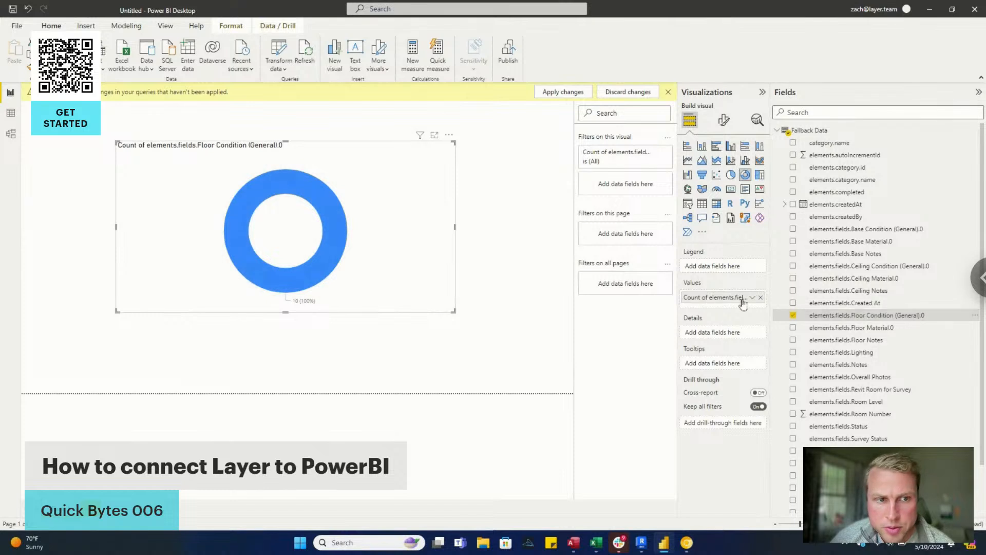
{"action": "left_click_drag", "start_coordinate": [853, 319], "coordinate": [708, 277]}
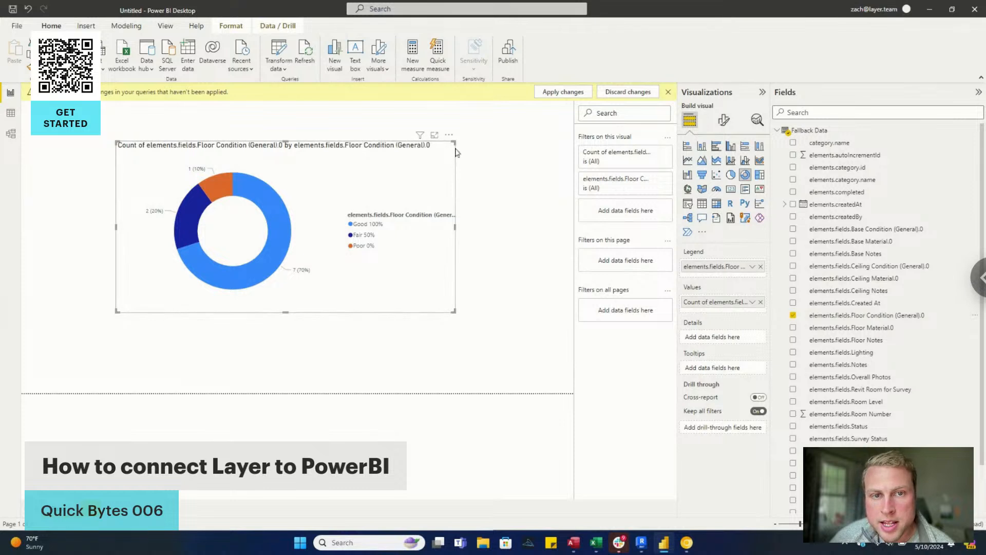
{"action": "left_click_drag", "start_coordinate": [453, 140], "coordinate": [431, 140]}
{"action": "left_click_drag", "start_coordinate": [132, 154], "coordinate": [38, 120]}
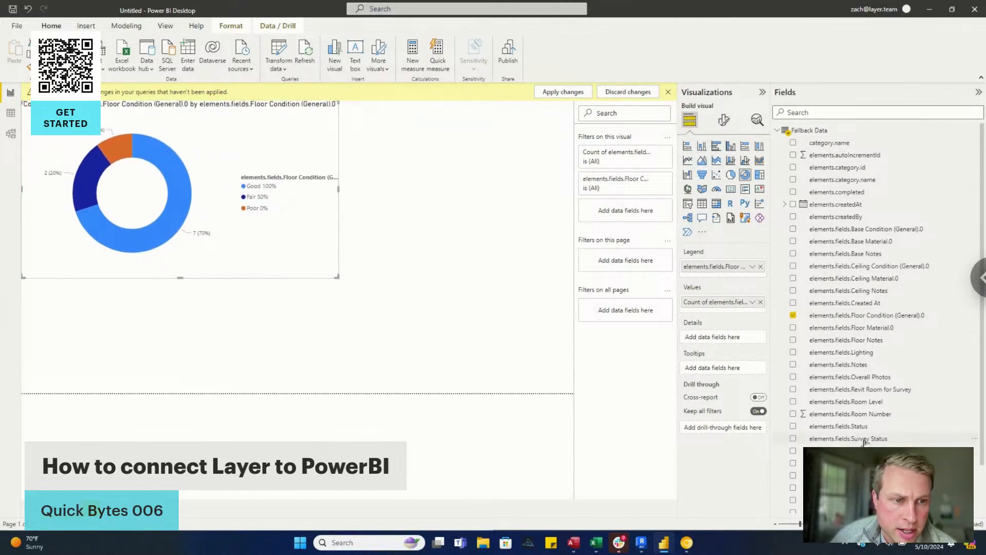
- Add a second donut chart below the first with elements.fields.Floor Material.0 as its legend and values
{"action": "scroll", "coordinate": [870, 440], "scroll_direction": "down", "scroll_amount": 3}
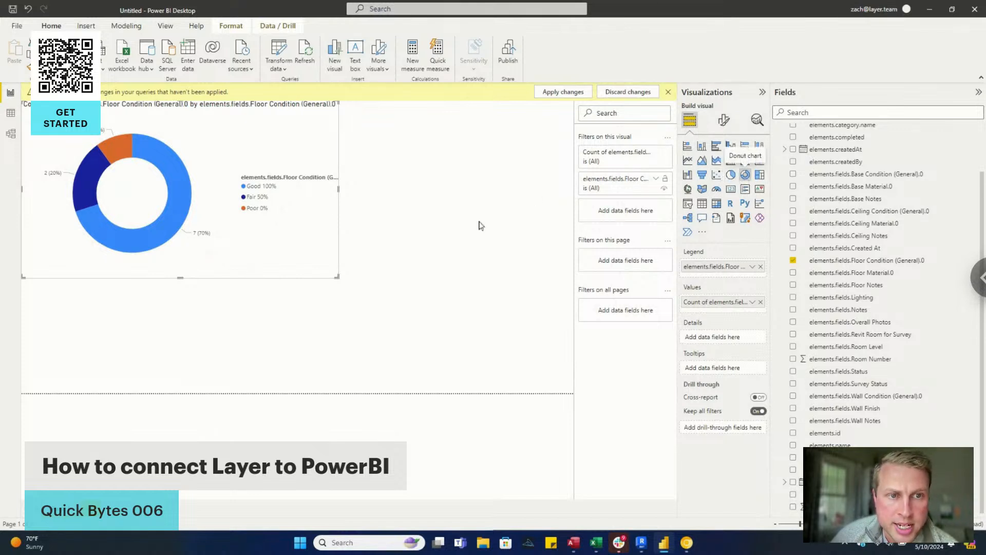
{"action": "left_click", "coordinate": [445, 194]}
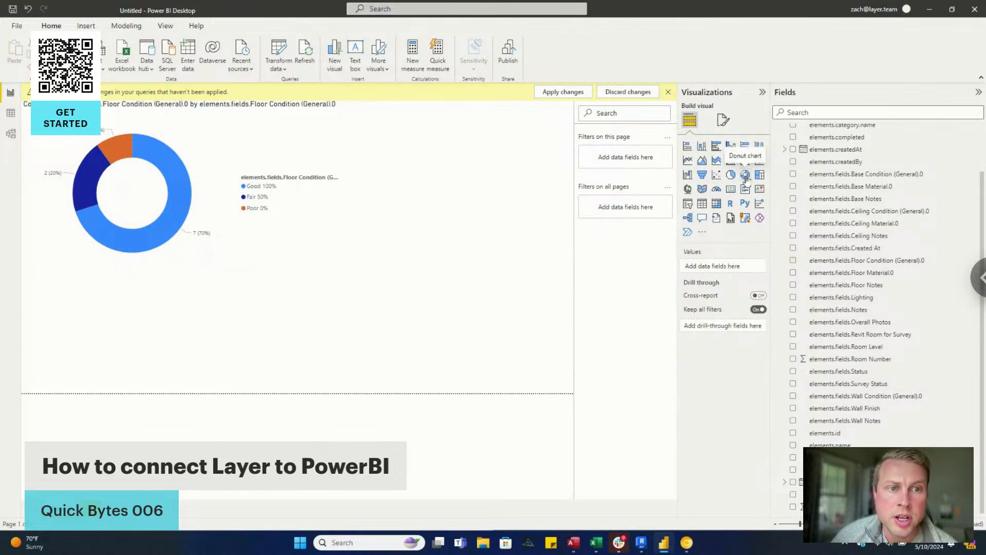
{"action": "left_click", "coordinate": [746, 176]}
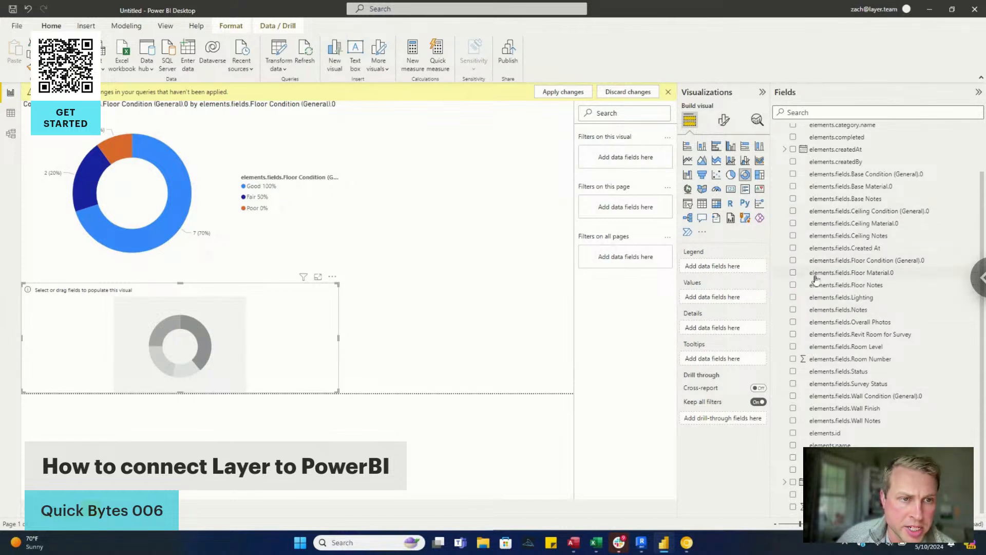
{"action": "left_click_drag", "start_coordinate": [826, 275], "coordinate": [721, 267]}
{"action": "left_click_drag", "start_coordinate": [846, 276], "coordinate": [717, 310]}
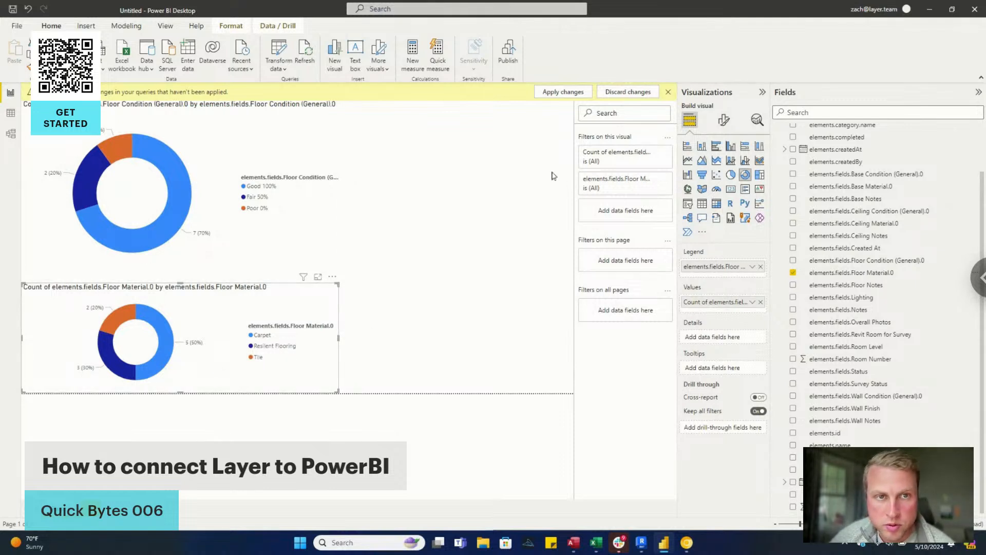
{"action": "left_click", "coordinate": [454, 181]}
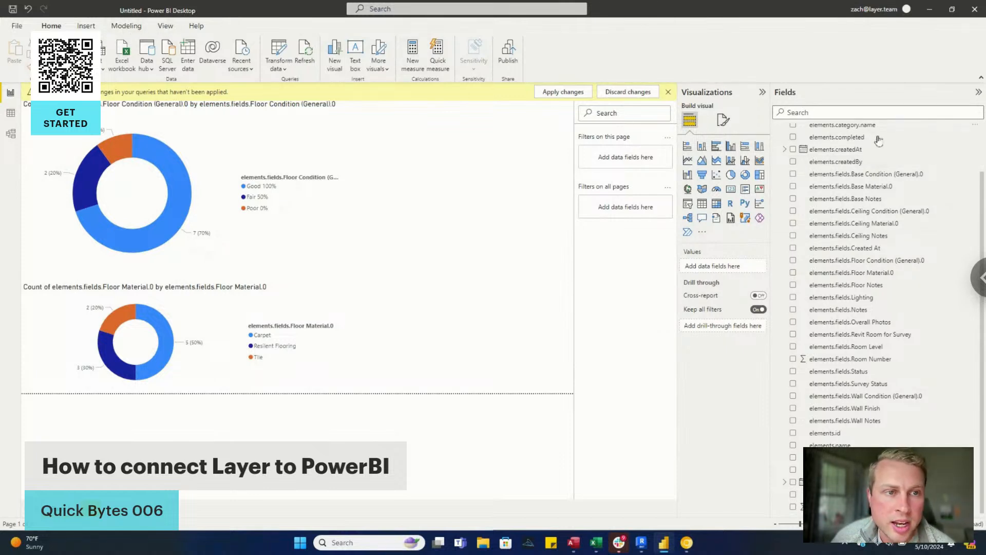
- Open the Fallback Data table's query for editing in Power Query Editor
{"action": "scroll", "coordinate": [955, 154], "scroll_direction": "up", "scroll_amount": 2}
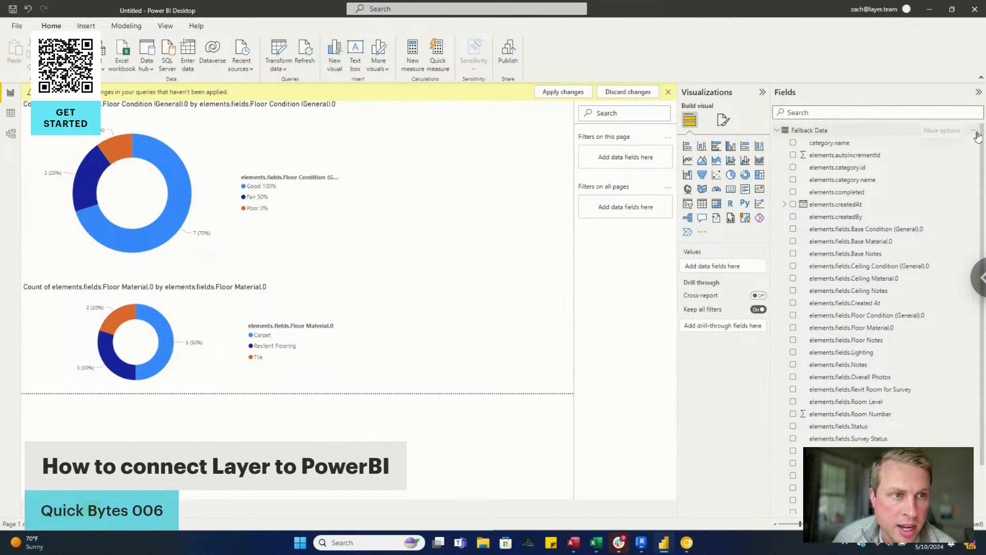
{"action": "left_click", "coordinate": [973, 131]}
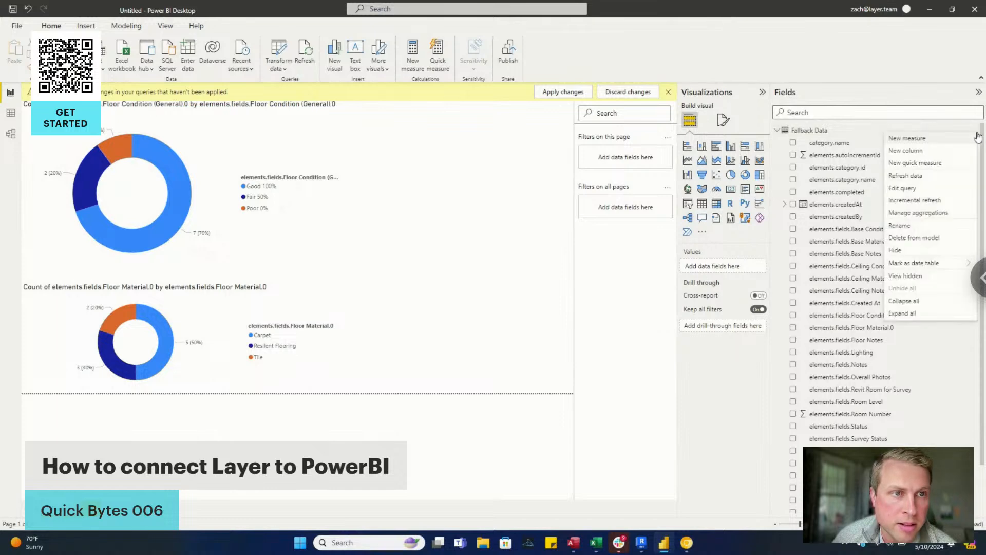
{"action": "left_click", "coordinate": [905, 188]}
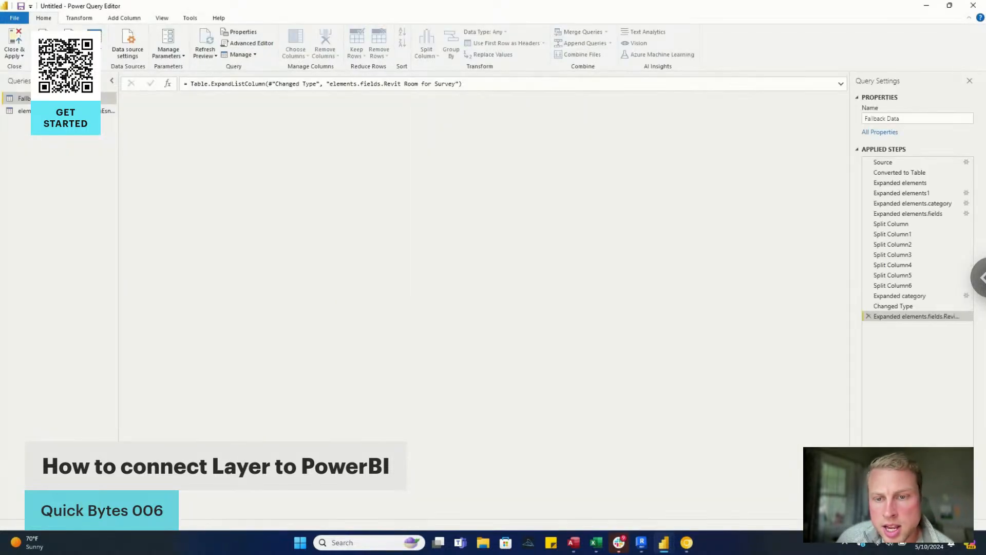
- Change the data type of the elements.fields.Created At column in the Fallback Data query to Date/Time
{"action": "left_click_drag", "start_coordinate": [195, 519], "coordinate": [658, 510]}
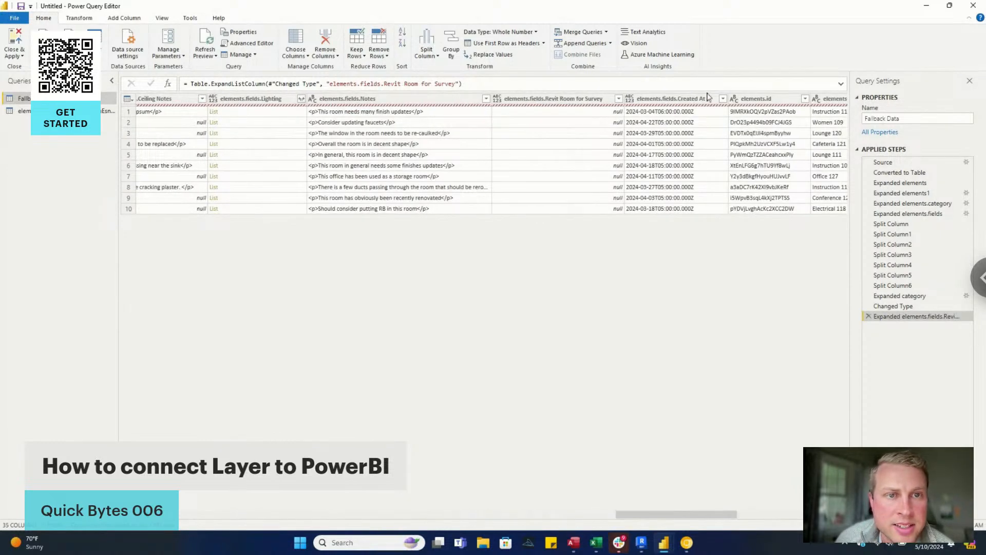
{"action": "left_click", "coordinate": [722, 99]}
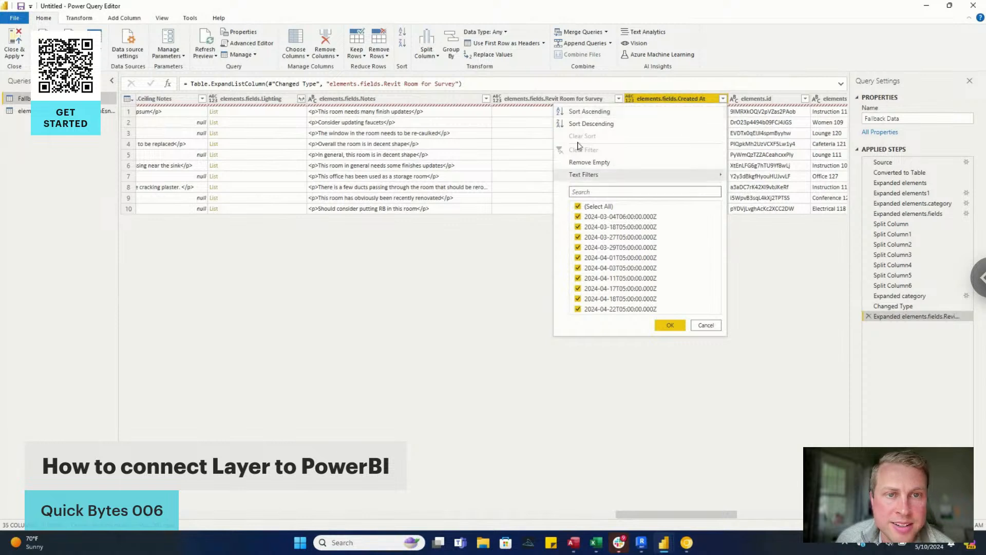
{"action": "right_click", "coordinate": [682, 98]}
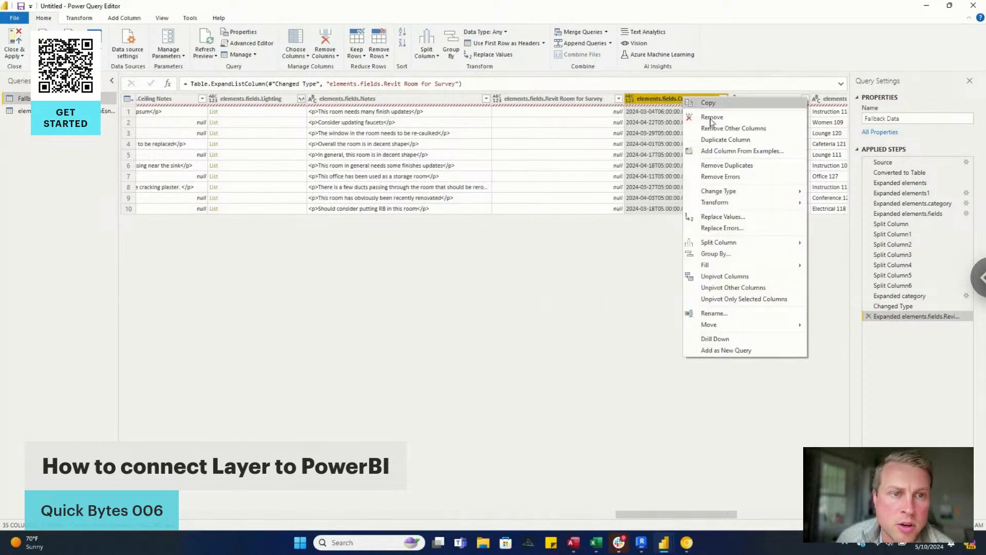
{"action": "mouse_move", "coordinate": [728, 195]}
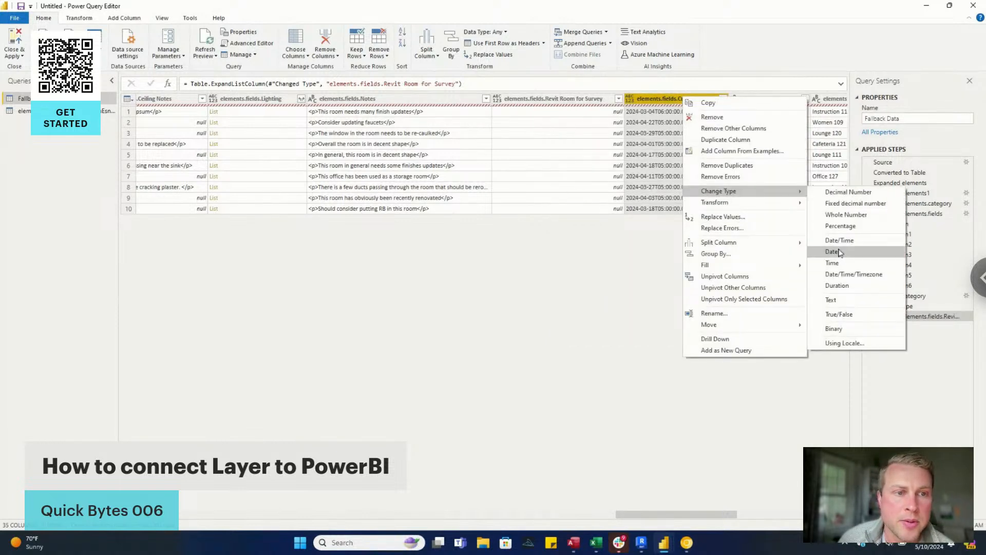
{"action": "left_click", "coordinate": [840, 241]}
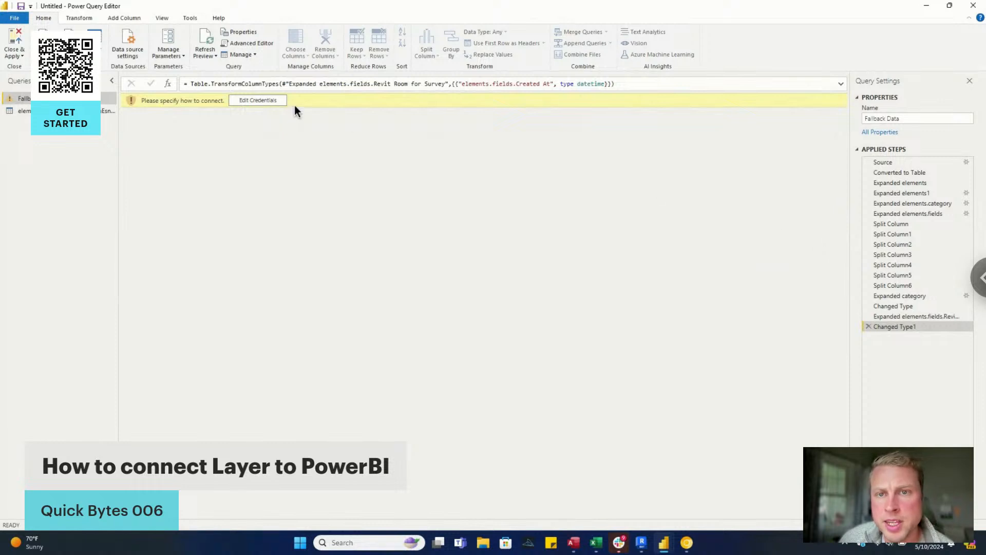
{"action": "mouse_move", "coordinate": [870, 329]}
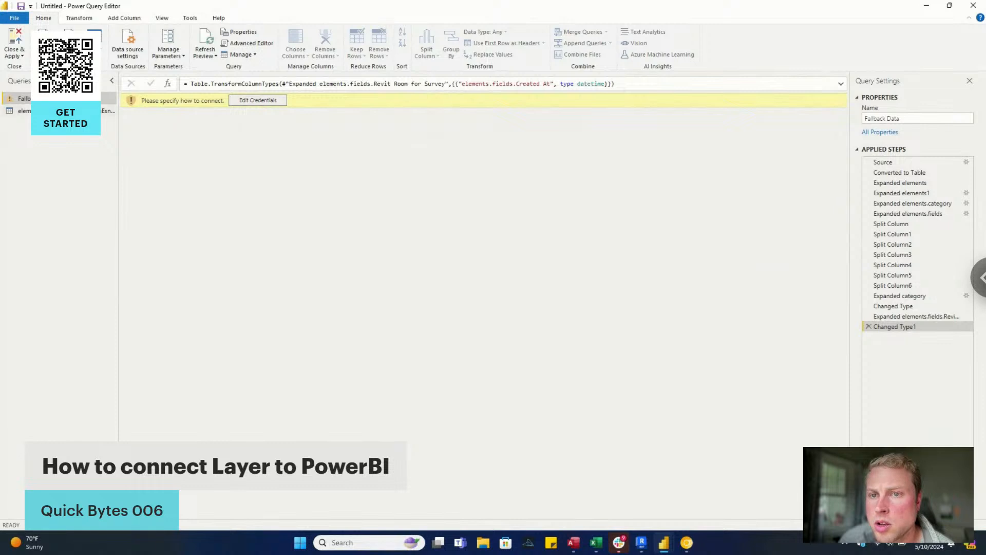
{"action": "left_click", "coordinate": [67, 111]}
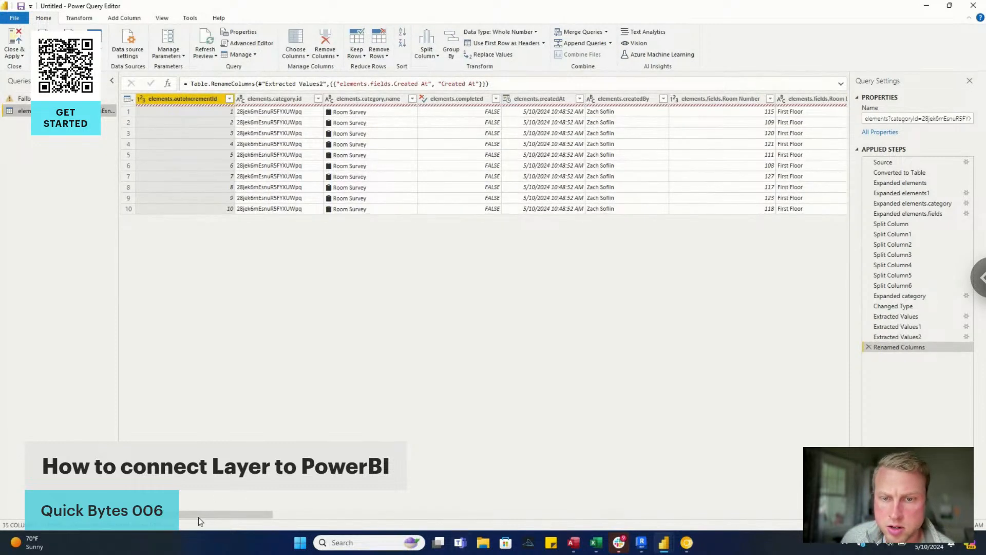
{"action": "left_click_drag", "start_coordinate": [201, 519], "coordinate": [678, 502]}
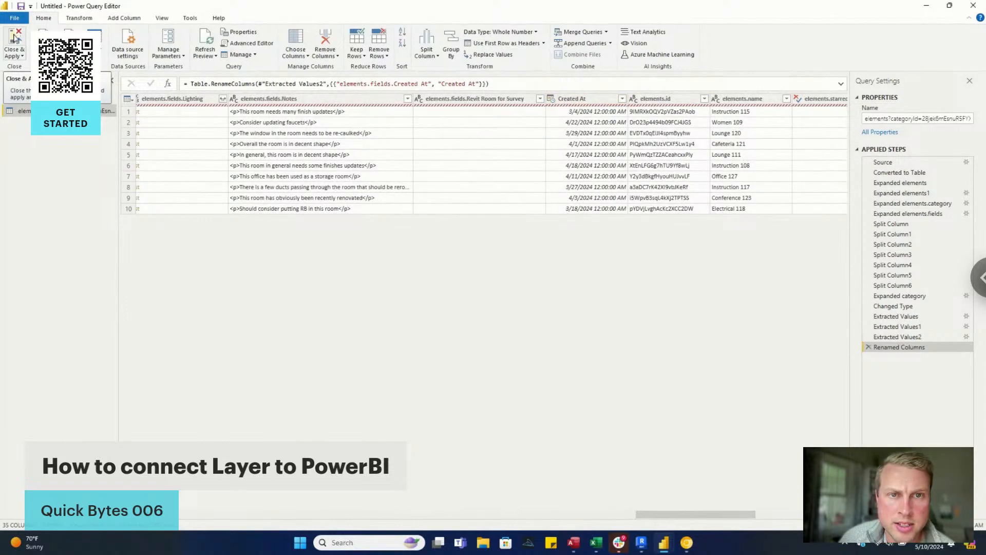
{"action": "left_click", "coordinate": [15, 37]}
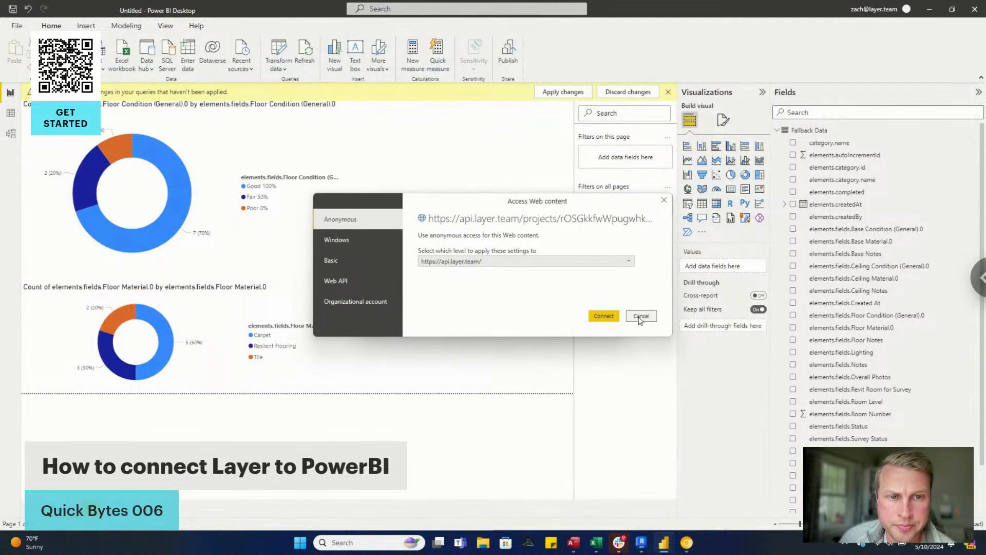
{"action": "left_click", "coordinate": [604, 316]}
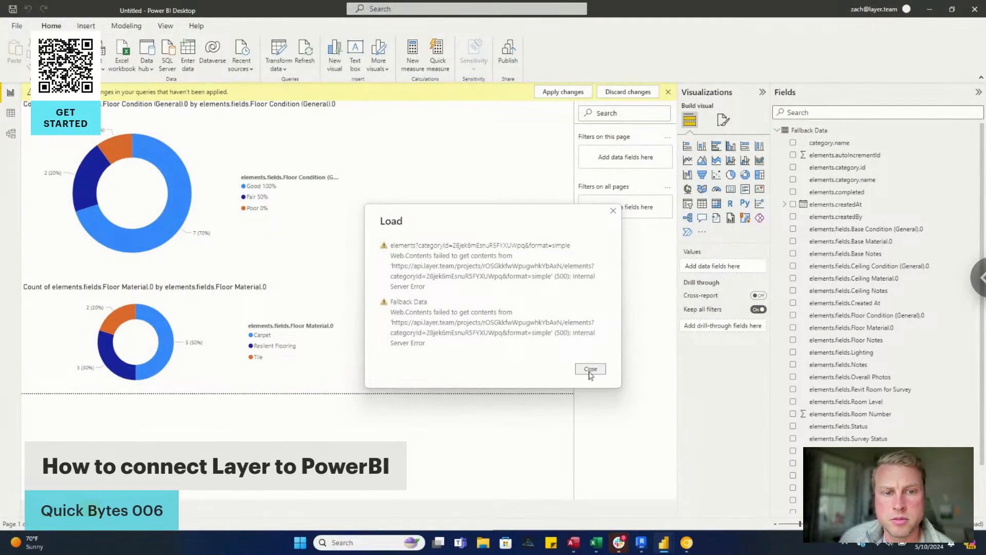
{"action": "left_click", "coordinate": [591, 371]}
- Add an empty stacked column chart to the report page and place it beside the two donut charts
{"action": "left_click", "coordinate": [778, 131]}
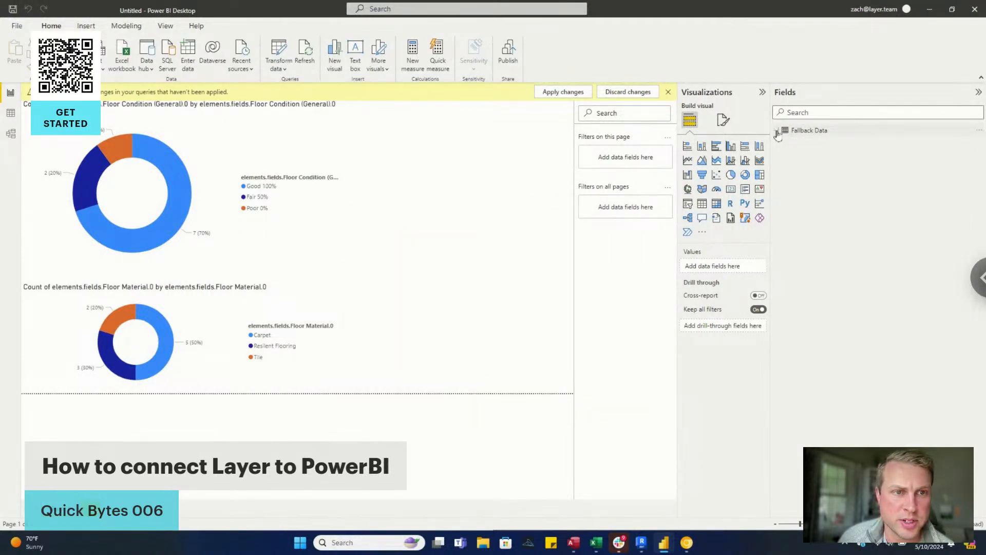
{"action": "left_click", "coordinate": [778, 131]}
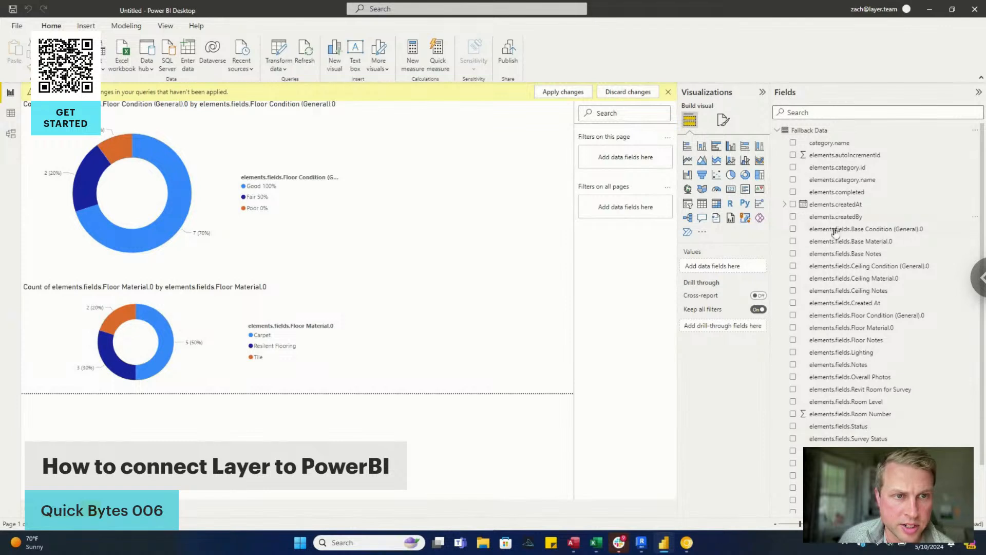
{"action": "left_click", "coordinate": [702, 147]}
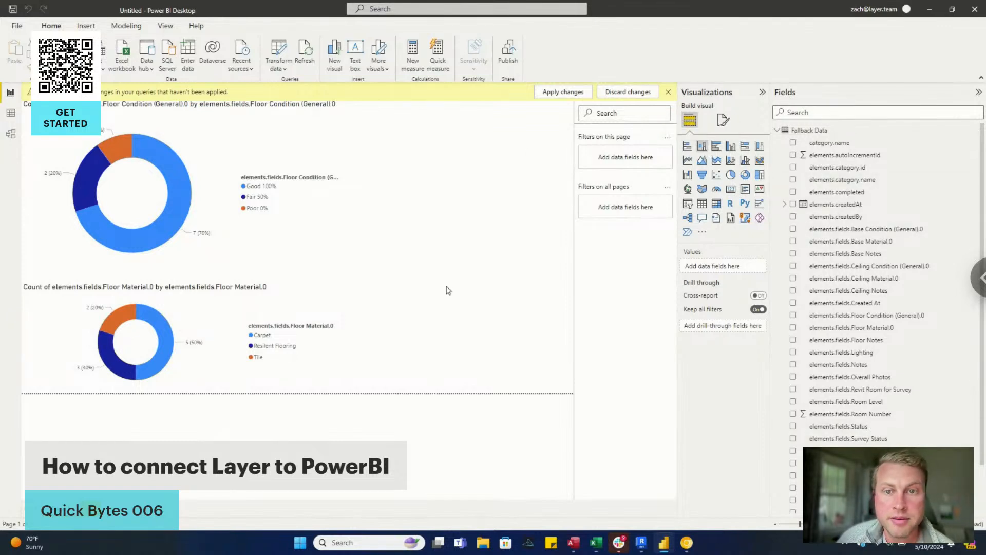
{"action": "left_click", "coordinate": [702, 148]}
{"action": "left_click_drag", "start_coordinate": [454, 189], "coordinate": [414, 248]}
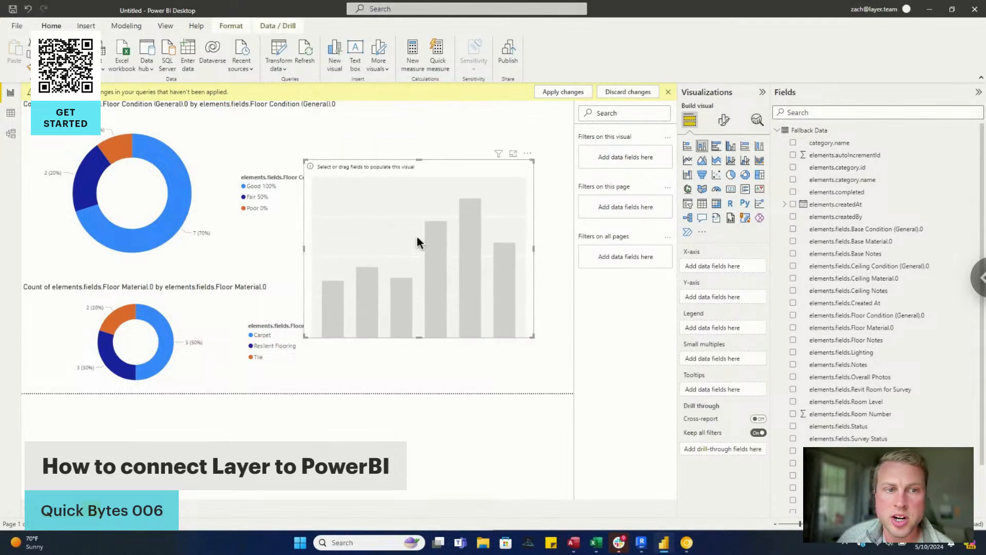
- Use the elements.createdAt Date Hierarchy as the column chart's X-axis and elements.fields.Ceiling Material.0 as its Y-axis
{"action": "left_click", "coordinate": [786, 205]}
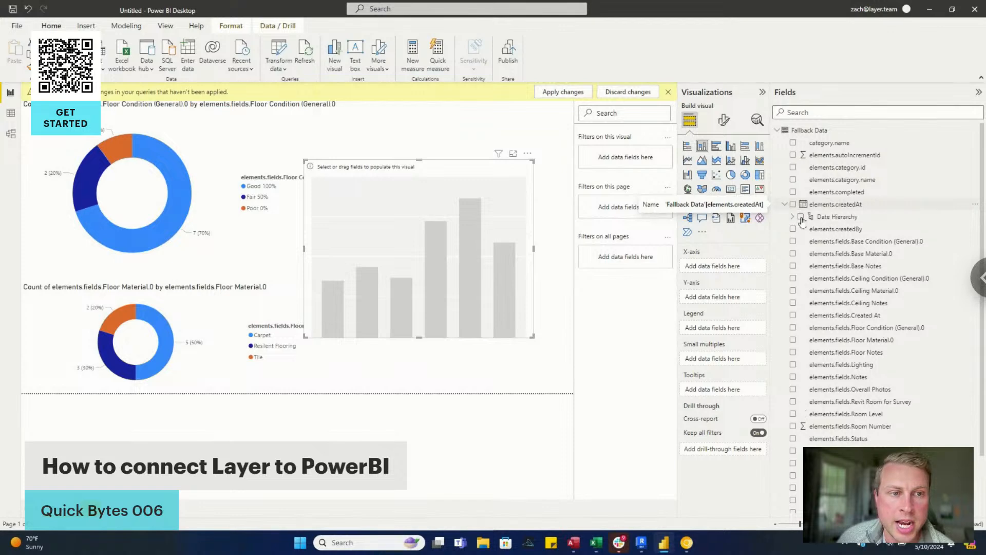
{"action": "left_click", "coordinate": [800, 218]}
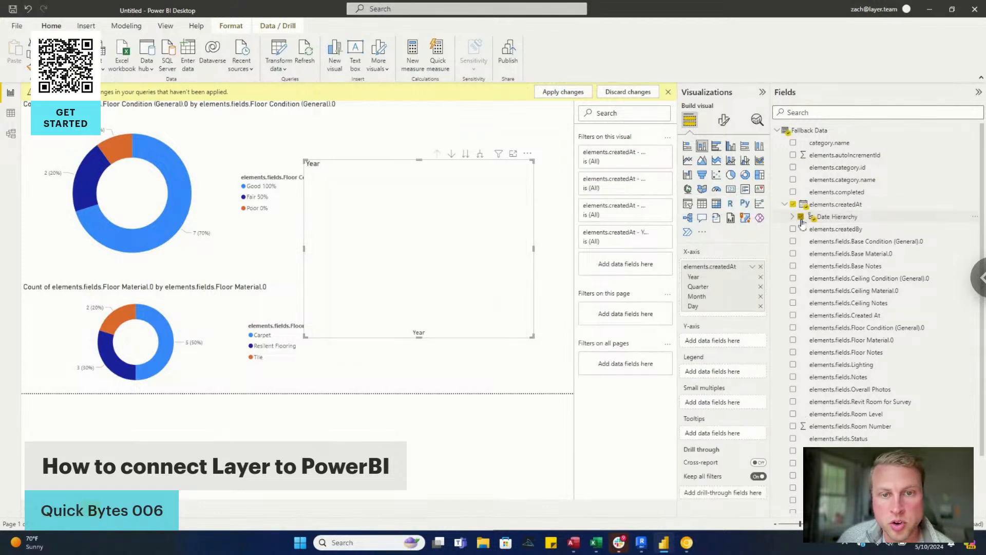
{"action": "left_click", "coordinate": [793, 217]}
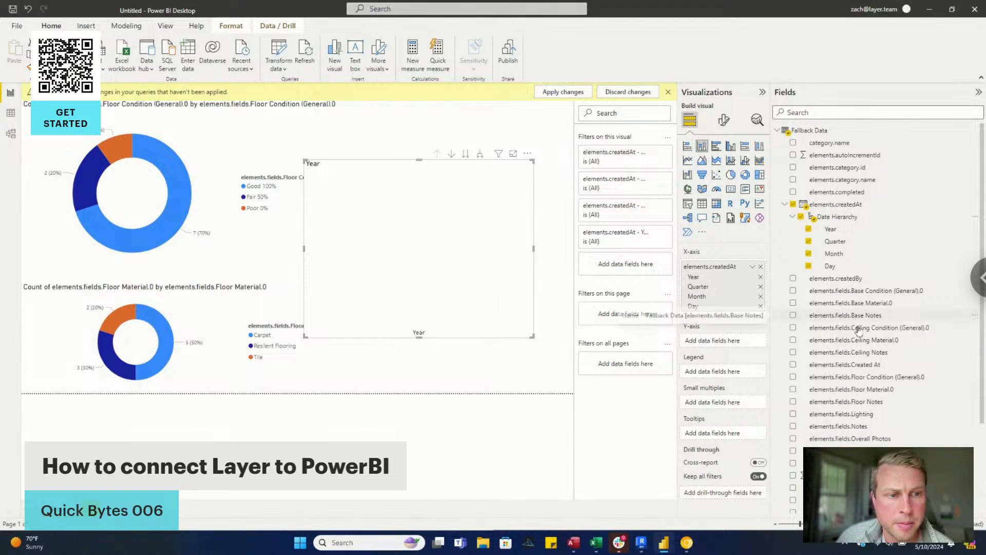
{"action": "left_click_drag", "start_coordinate": [865, 344], "coordinate": [722, 342]}
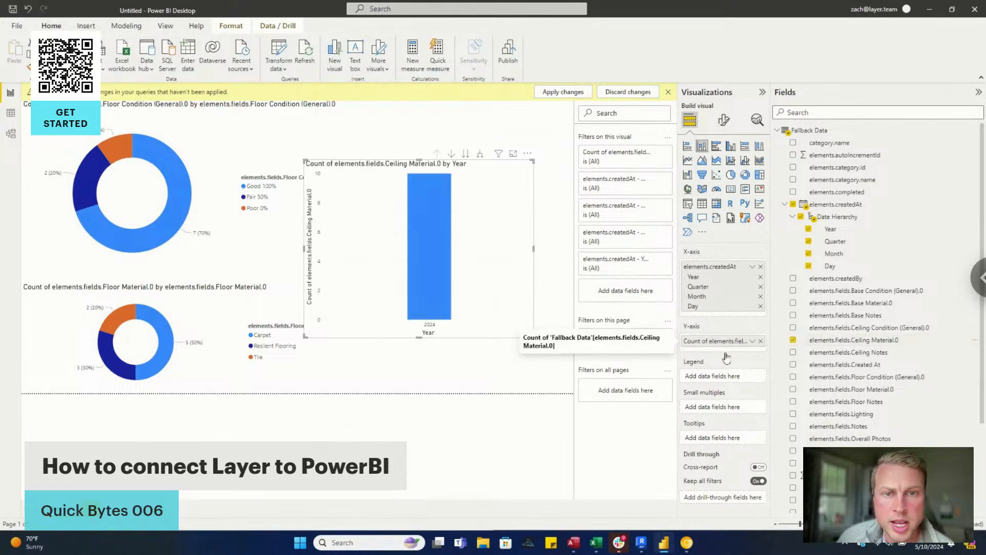
- Remove Year, Quarter and Day from the column chart's X-axis, keeping only Month, and reduce the chart's height
{"action": "left_click", "coordinate": [808, 229]}
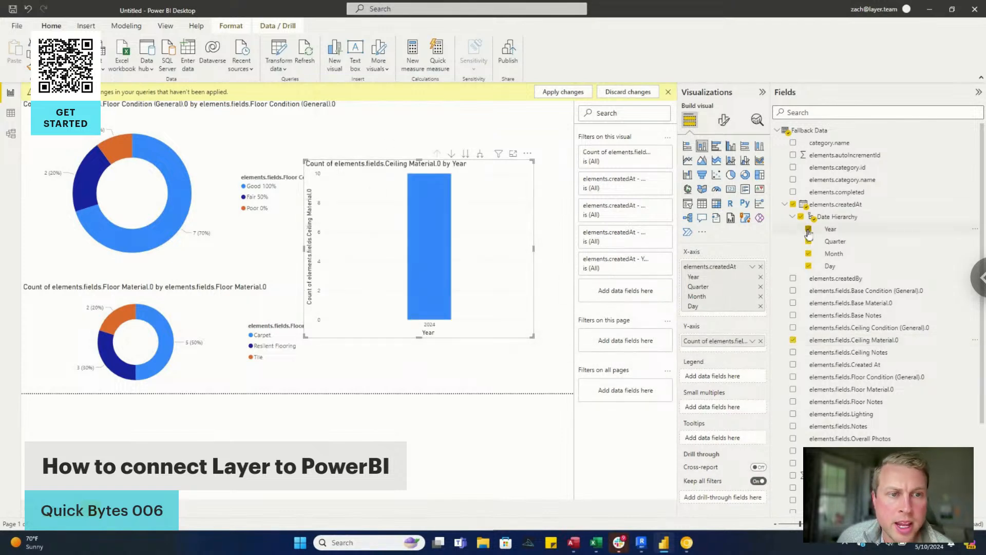
{"action": "left_click", "coordinate": [809, 241]}
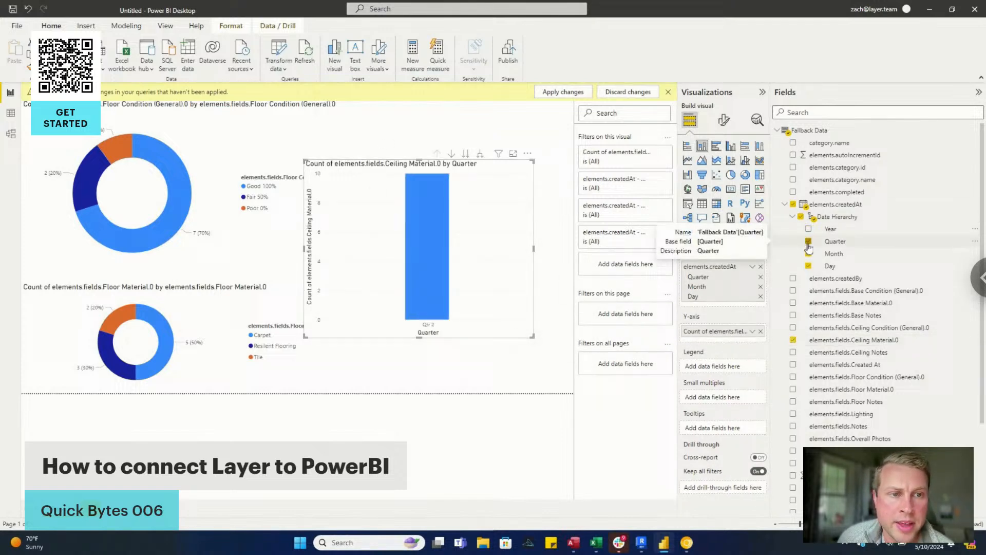
{"action": "left_click", "coordinate": [809, 266]}
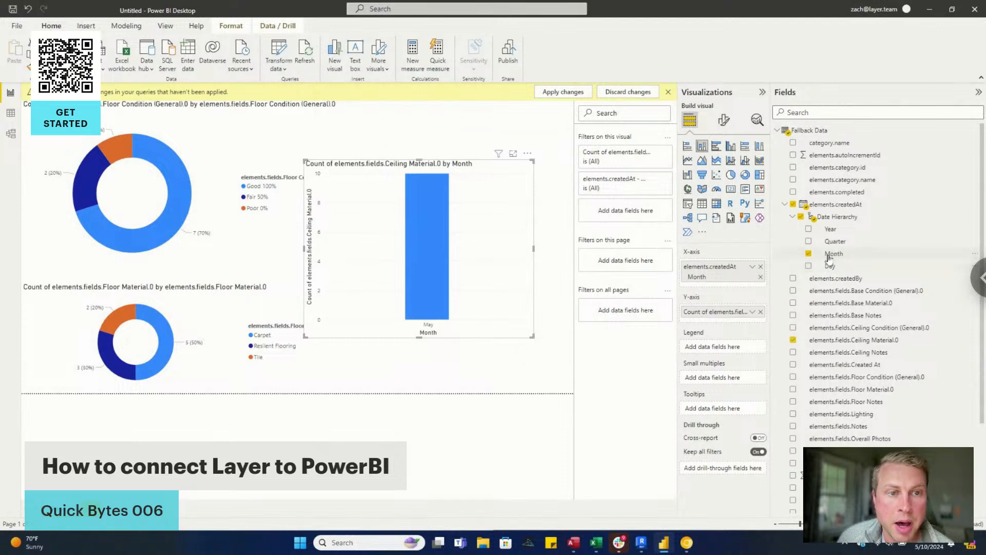
{"action": "left_click_drag", "start_coordinate": [305, 160], "coordinate": [289, 204]}
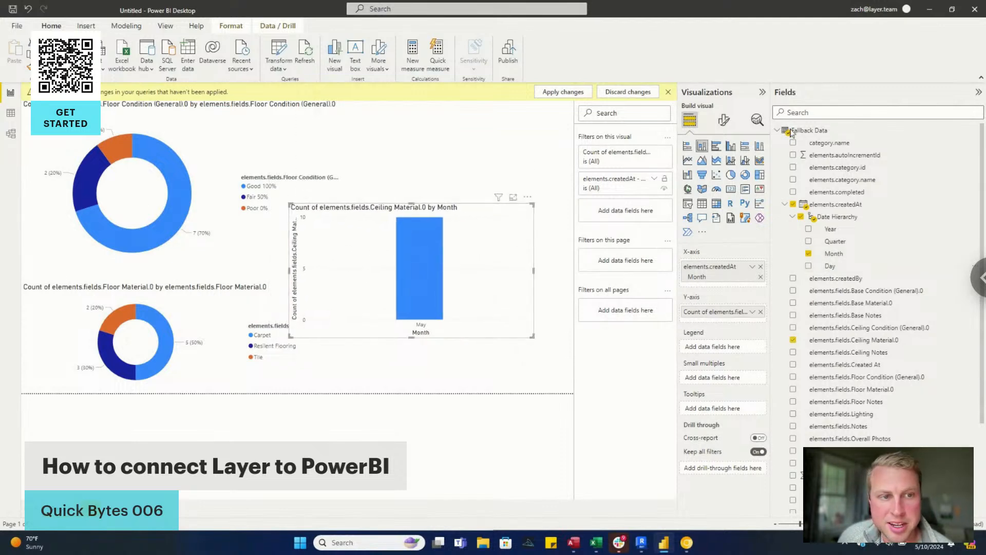
- Try Day in place of Month on the column chart's X-axis, restore Month, and resize the chart
{"action": "left_click", "coordinate": [810, 266]}
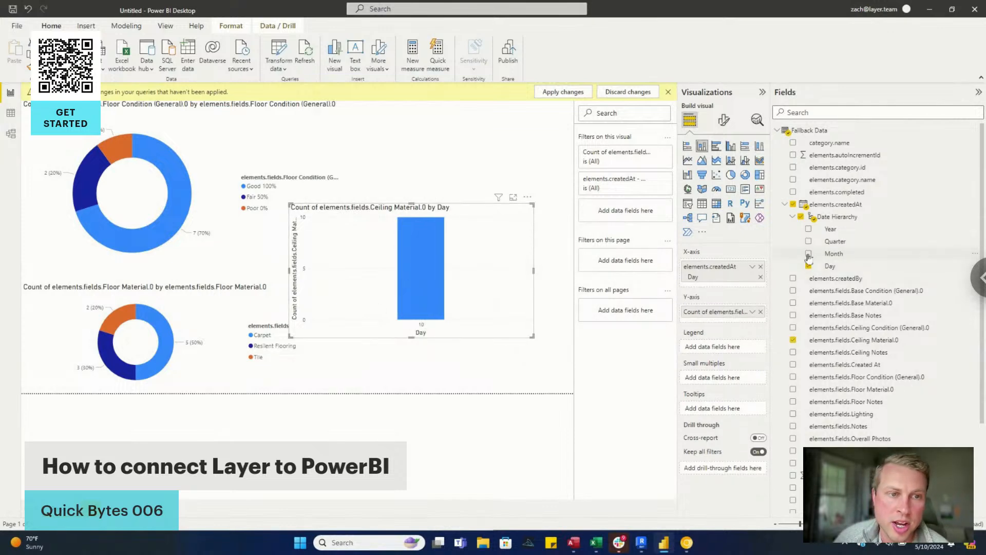
{"action": "left_click", "coordinate": [808, 254]}
{"action": "left_click", "coordinate": [809, 266]}
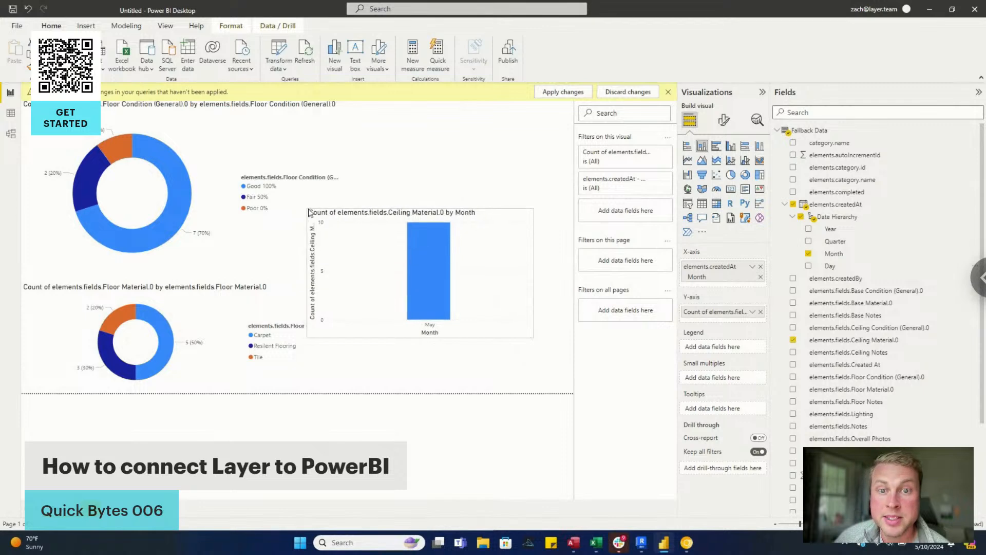
{"action": "left_click_drag", "start_coordinate": [305, 231], "coordinate": [340, 135]}
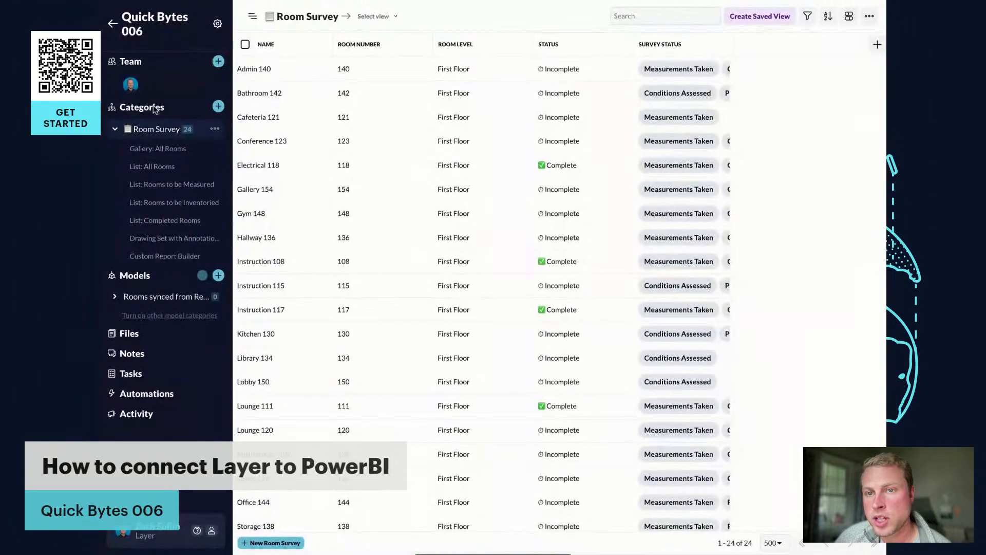
- Switch to Layer and open the List: All Rooms view of the Room Survey category
{"action": "left_click", "coordinate": [149, 167]}
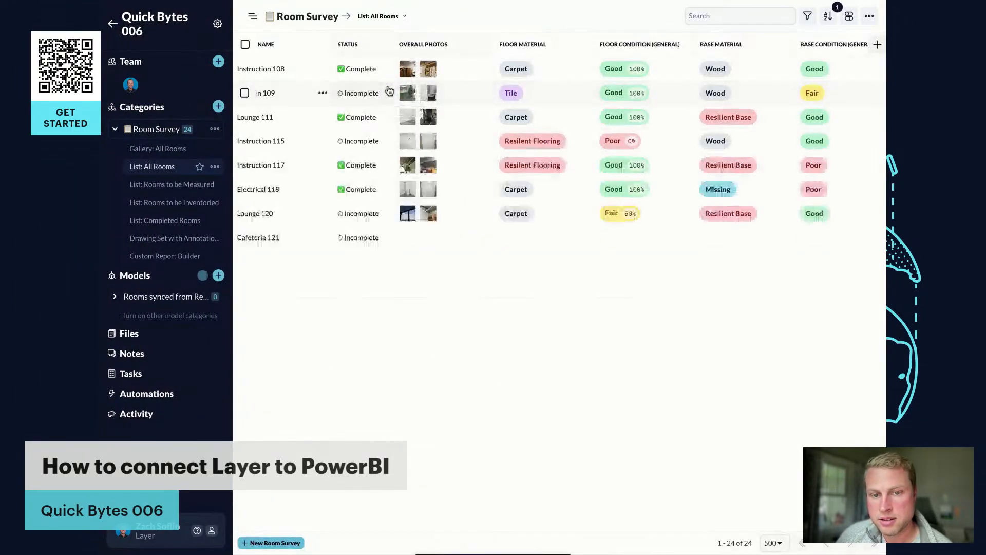